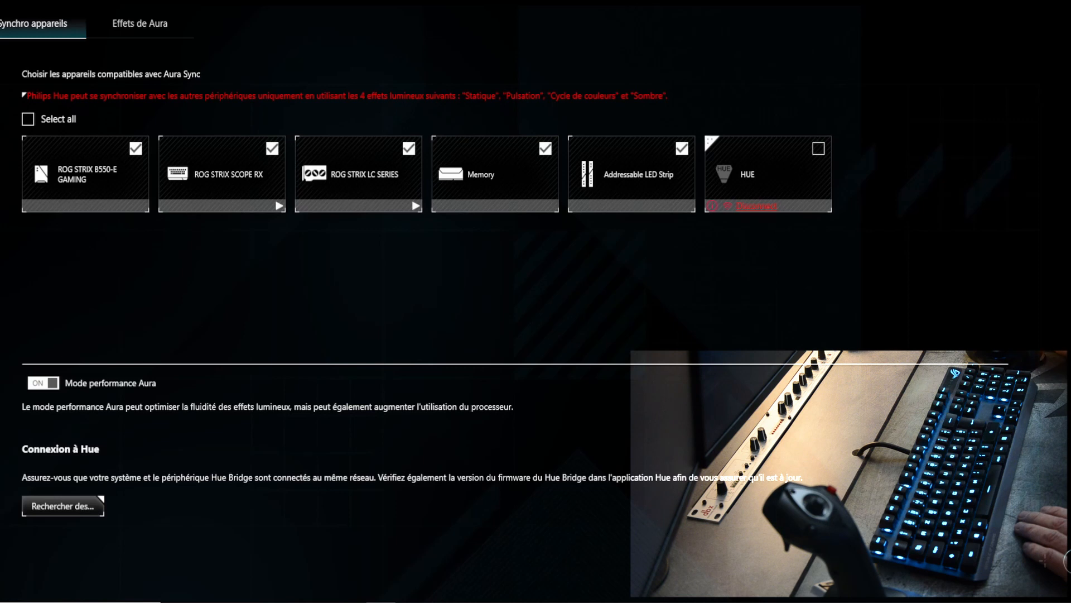
Open Aura Creator from the Aura effects settings
click(141, 21)
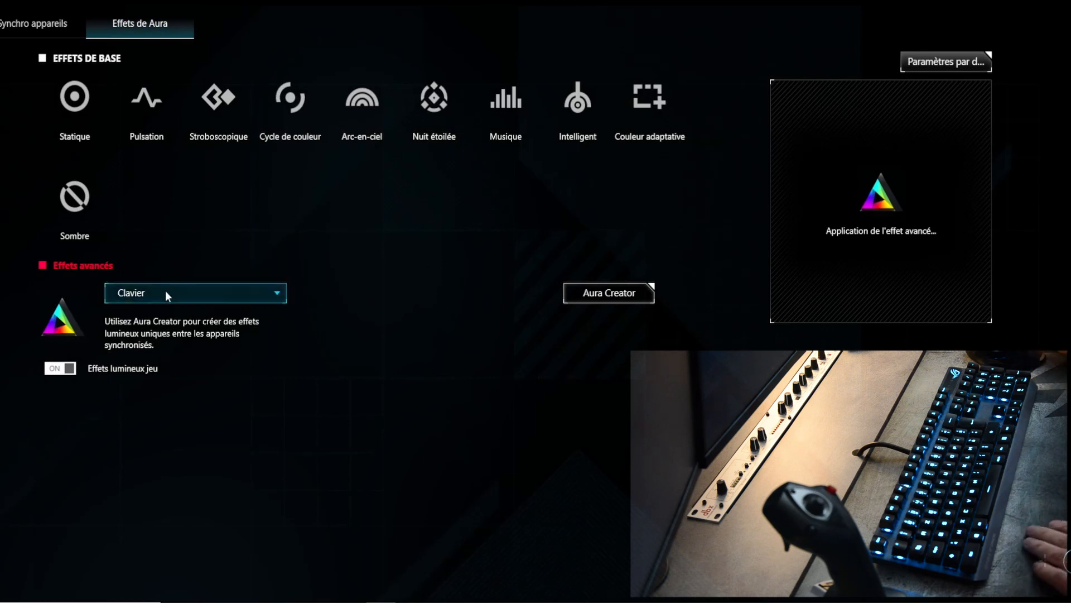
click(629, 293)
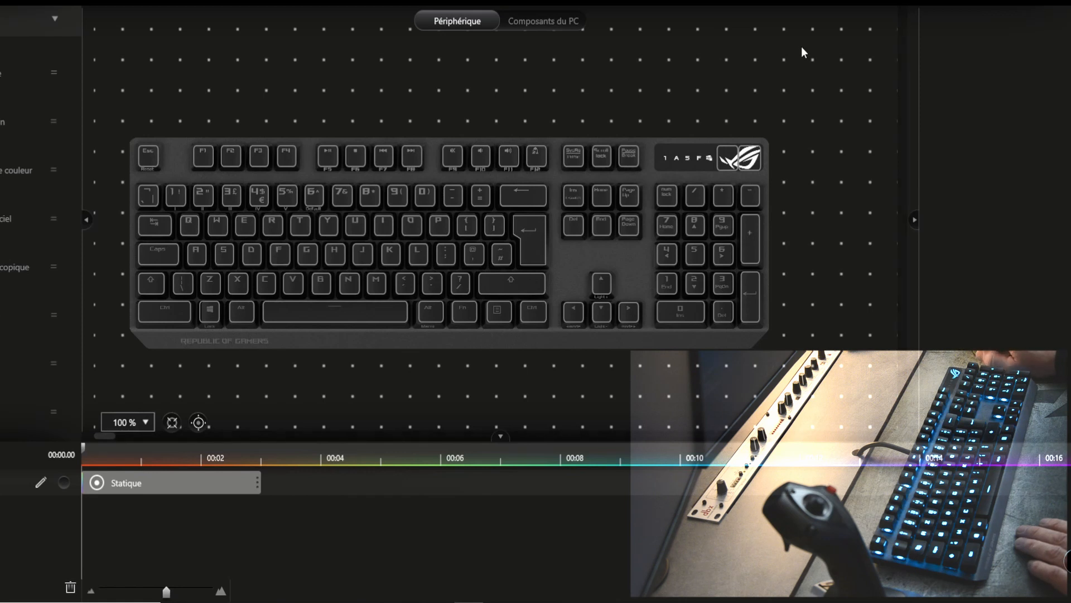
Create a layer for the two ROG logo zones and add the Arc-en-ciel effect to it
drag(655, 129, 785, 176)
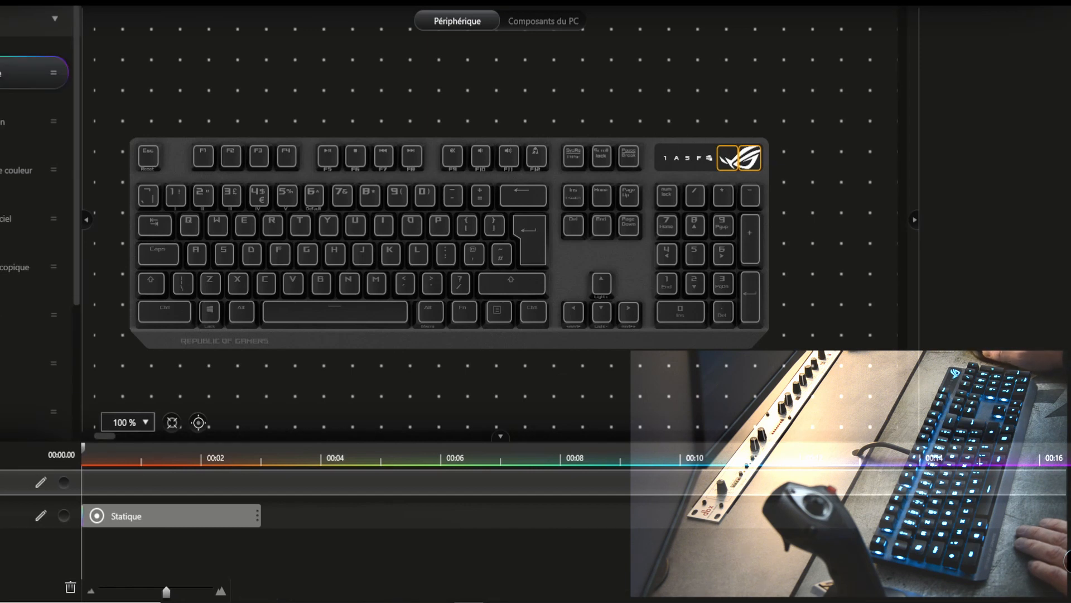
scroll(34, 70, down, 4)
scroll(33, 70, up, 4)
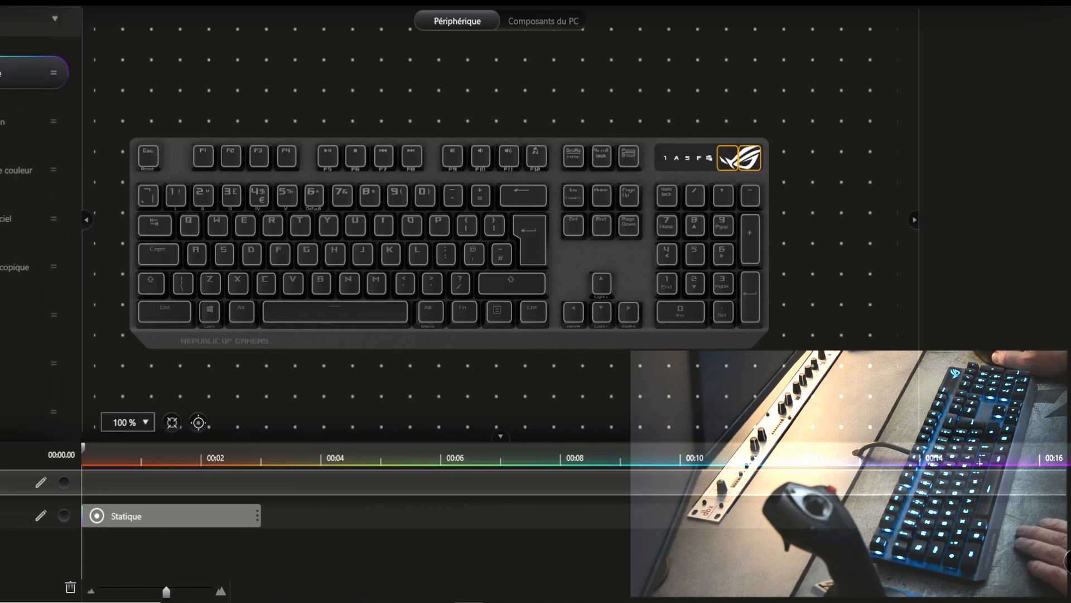
drag(34, 218, 164, 480)
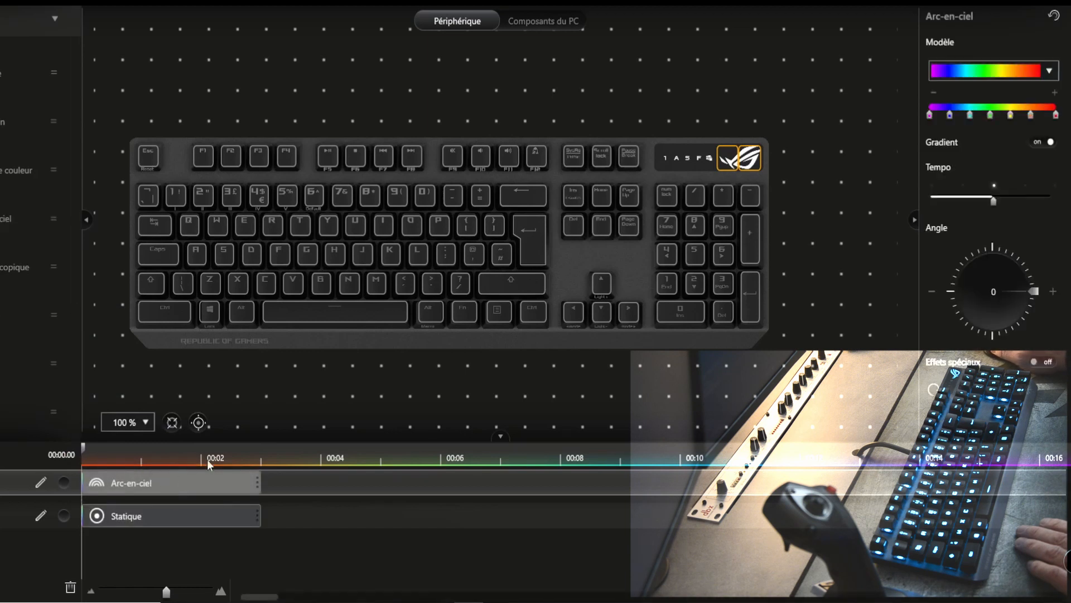
mouse_move(82, 447)
mouse_down()
mouse_move(301, 446)
mouse_move(82, 447)
mouse_up()
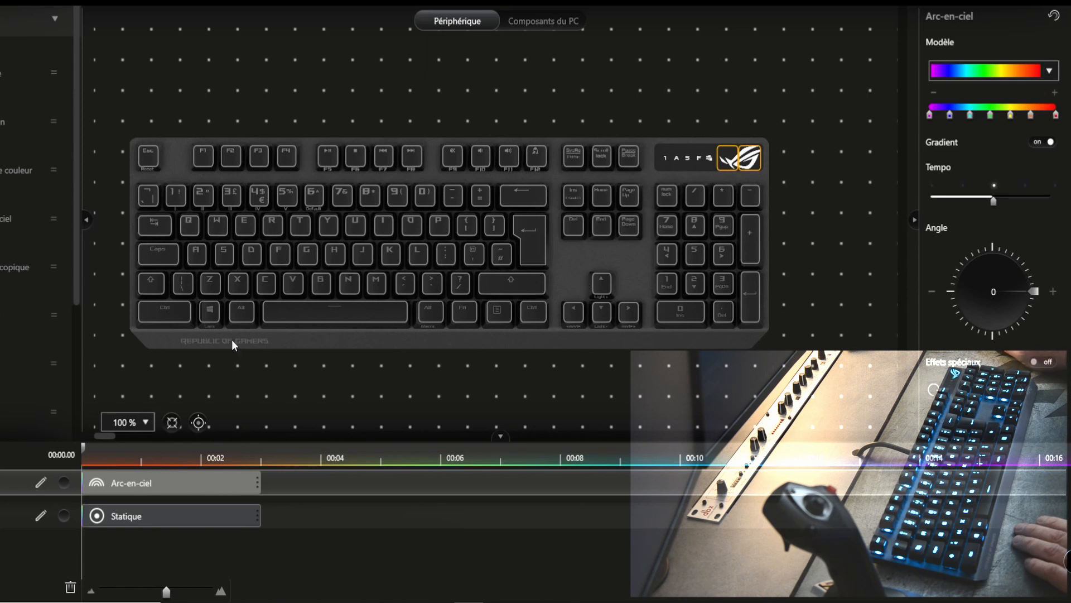
Delete the Statique layer that covers the whole keyboard
right_click(24, 520)
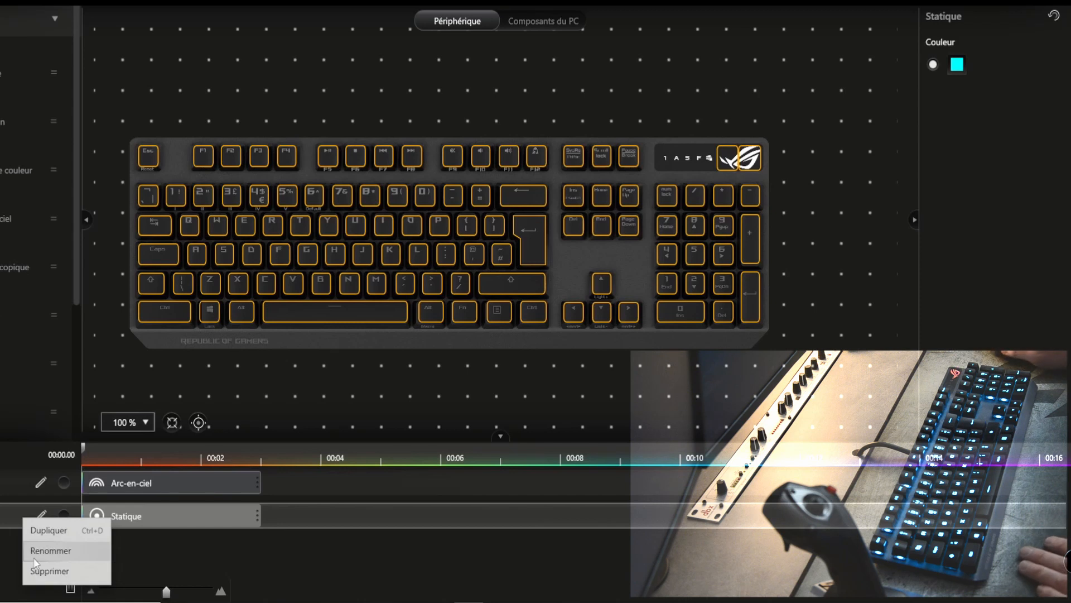
click(38, 569)
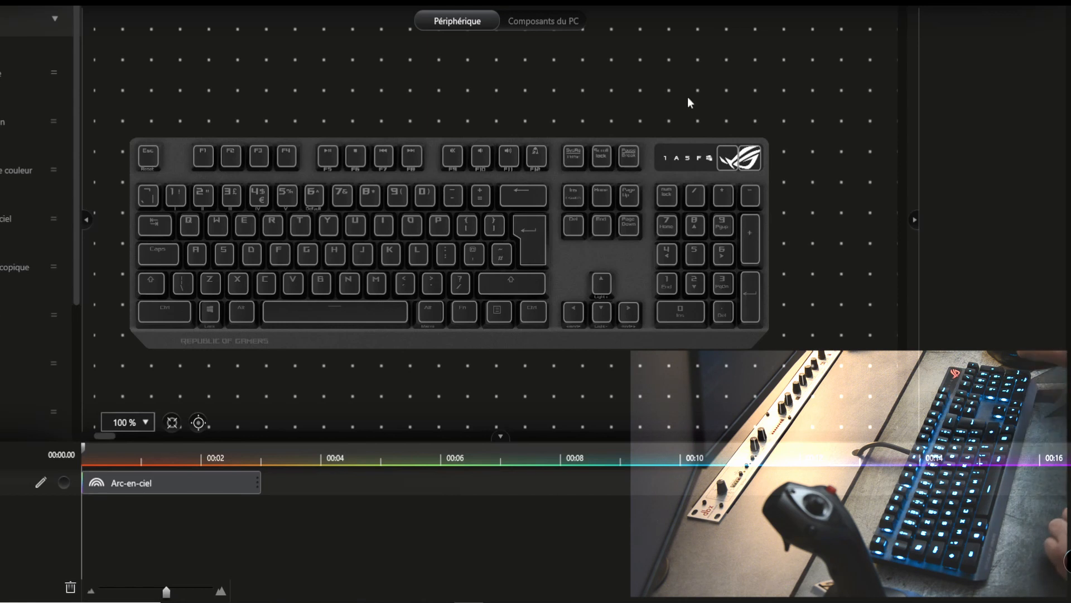
Replace the Arc-en-ciel effect on the ROG logo layer with the Intelligent effect
right_click(163, 483)
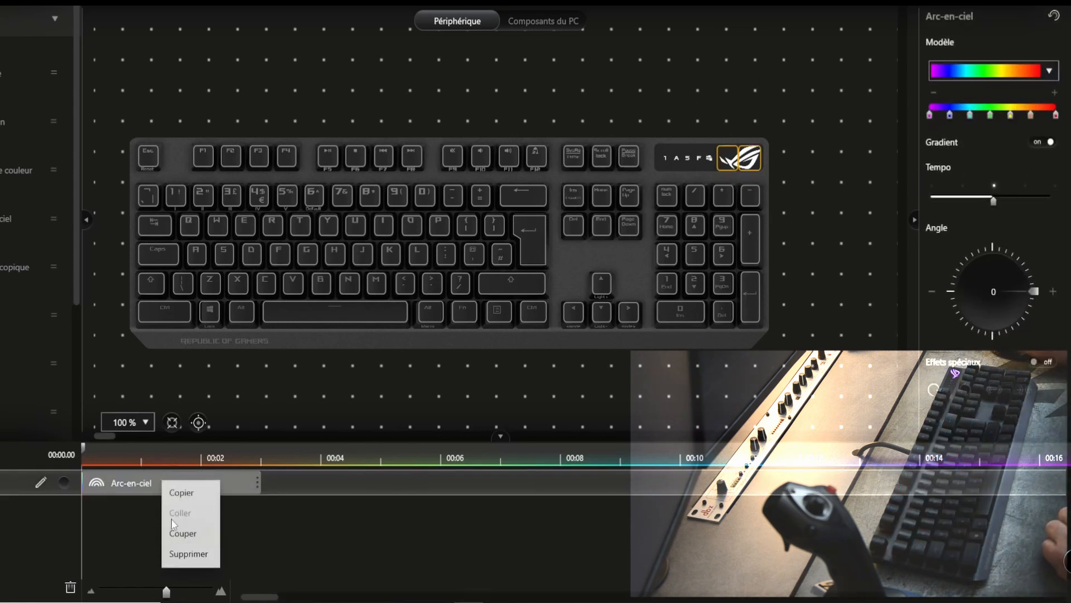
click(188, 553)
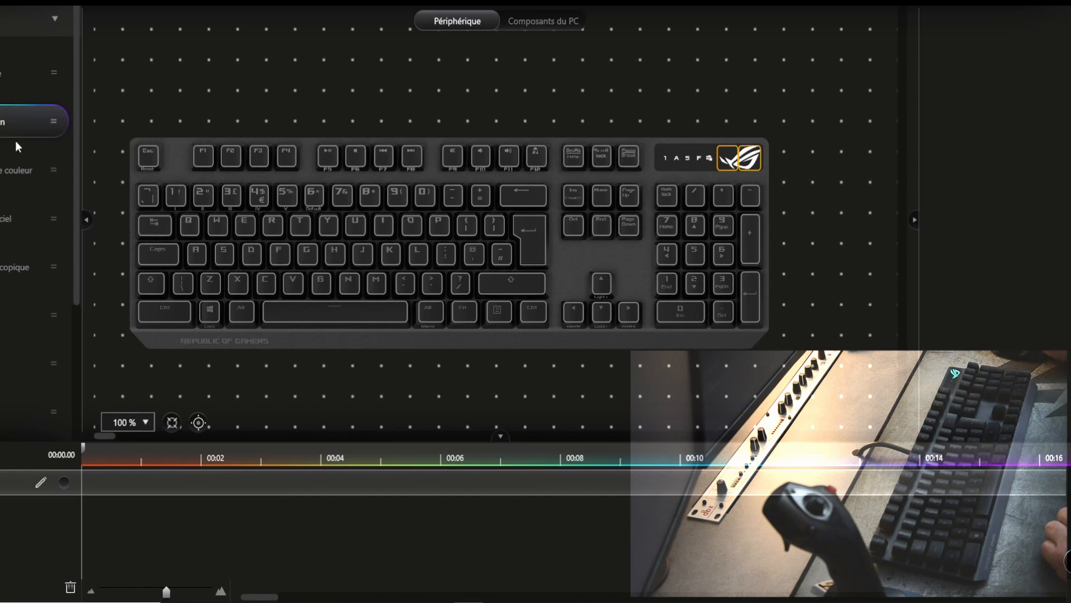
scroll(15, 140, down, 4)
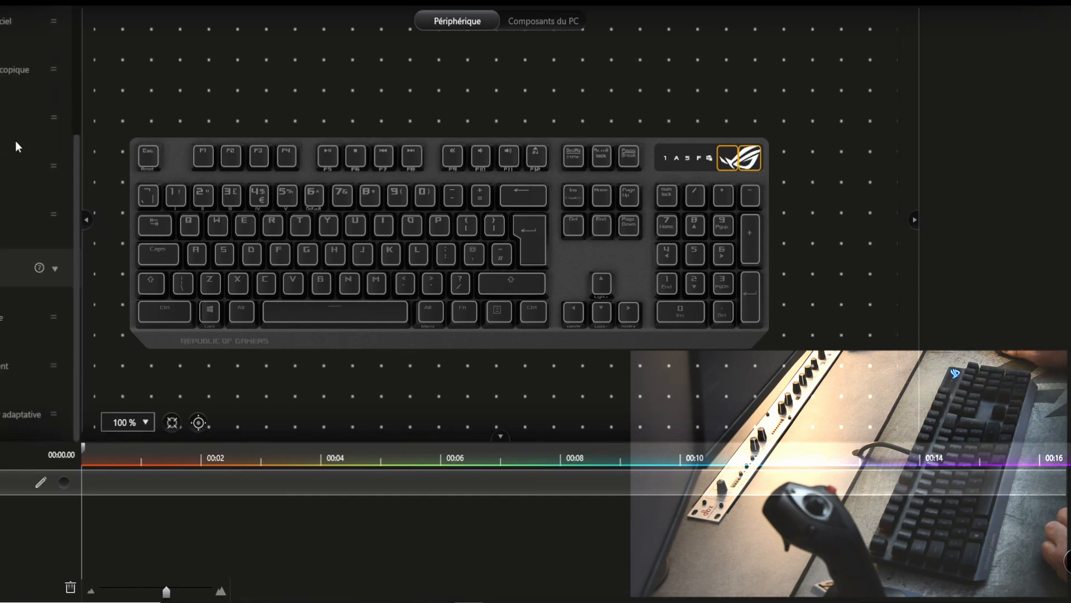
drag(27, 365, 143, 473)
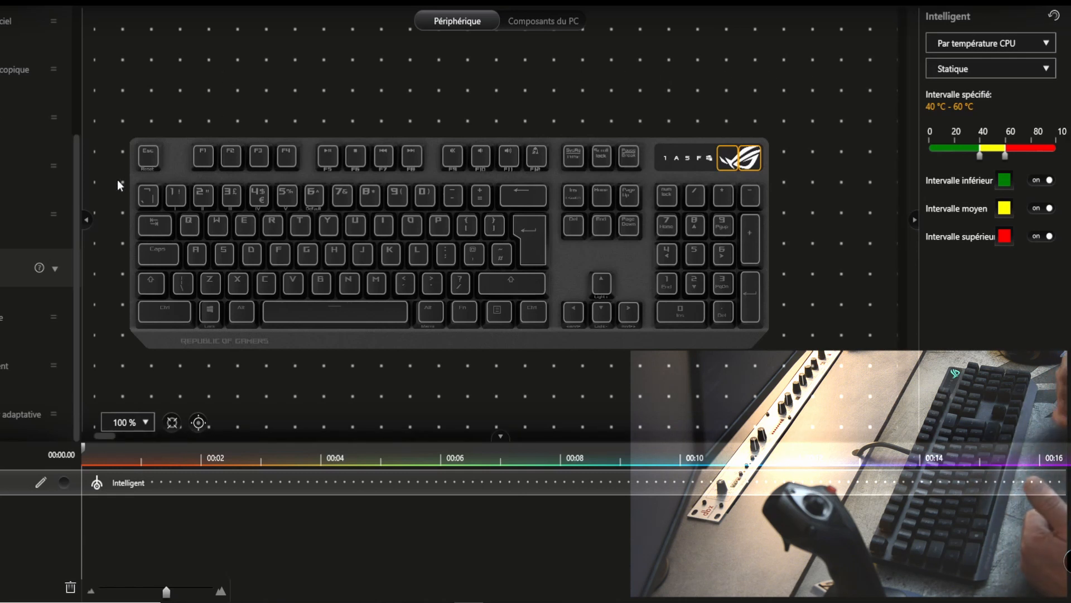
Create a layer for the main key block, from the number row to the space bar row, with the Arc-en-ciel effect
drag(117, 179, 562, 350)
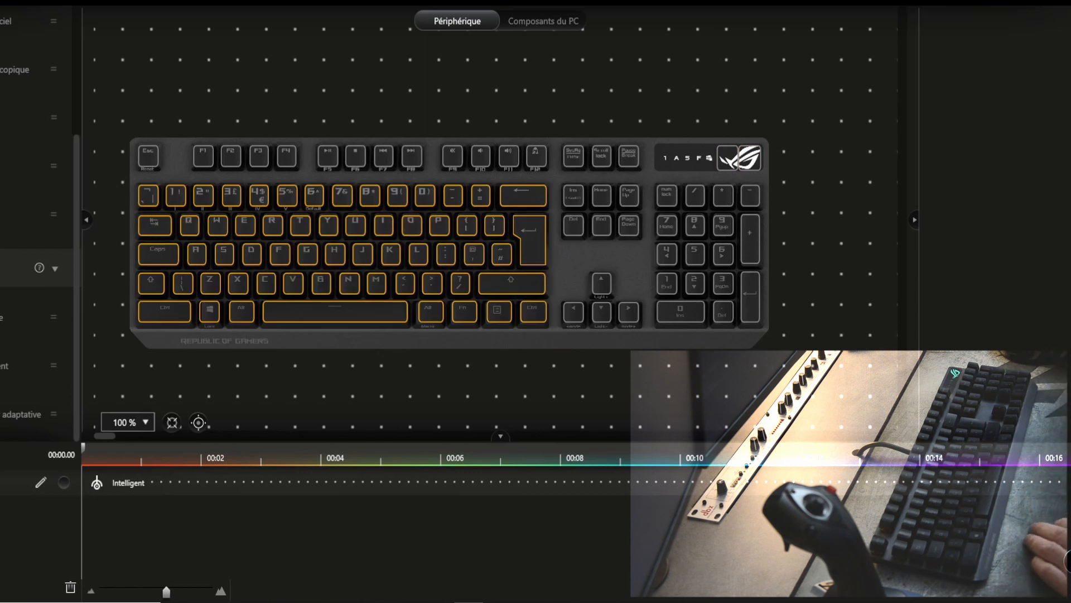
click(1, 454)
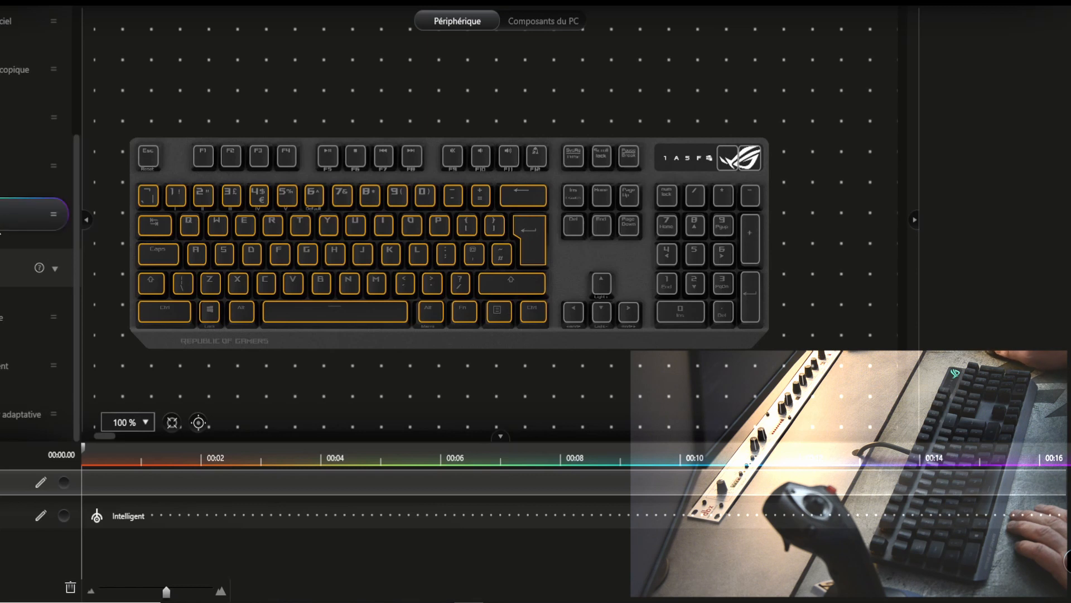
drag(33, 214, 142, 484)
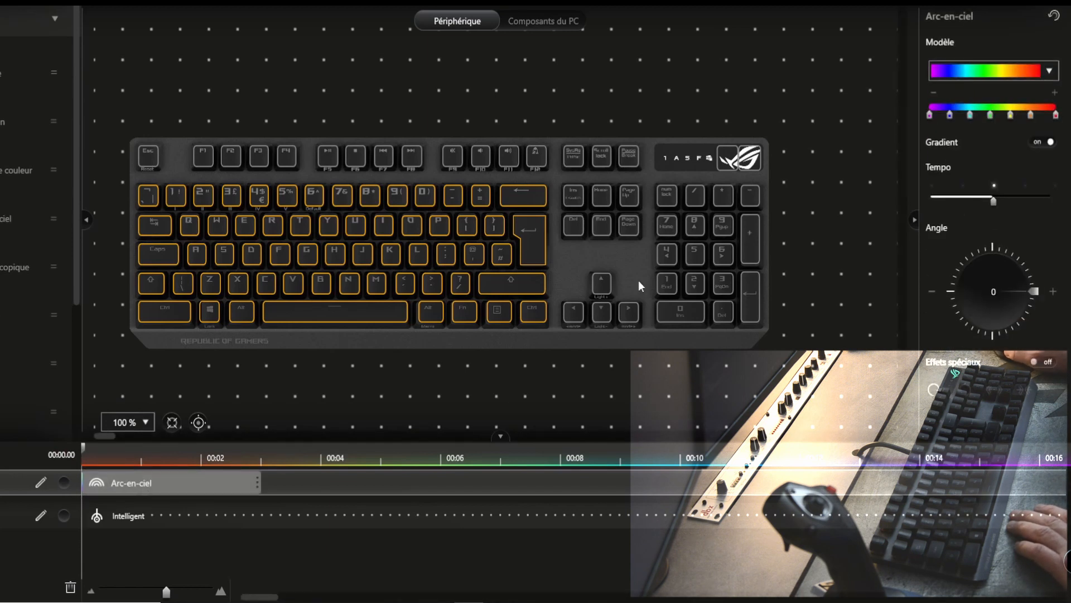
Create a layer for the navigation and arrow keys with the Arc-en-ciel effect at an angle of 91
drag(561, 179, 644, 334)
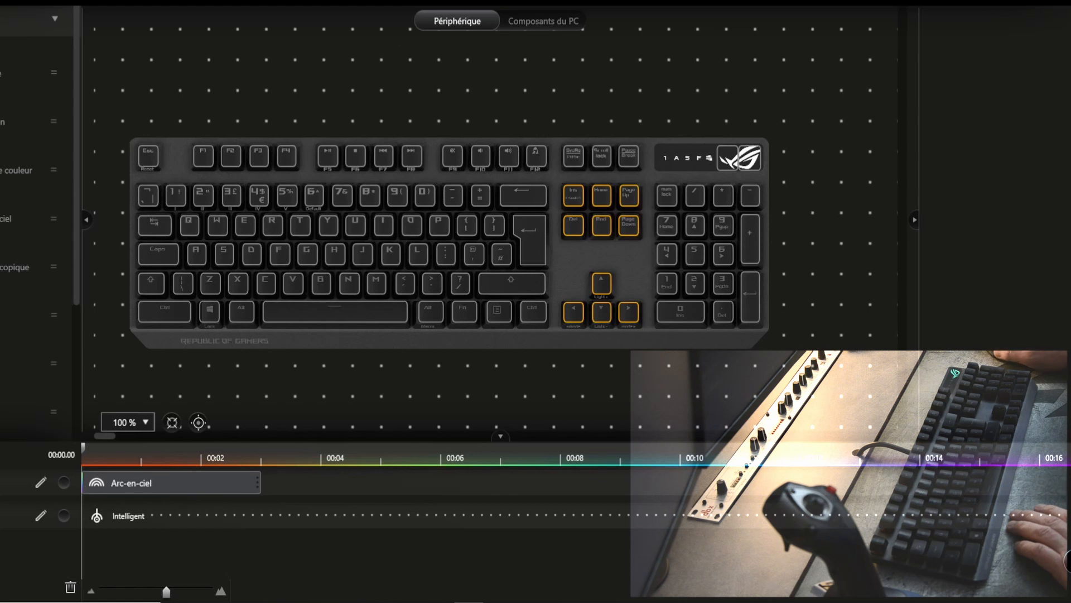
click(1, 455)
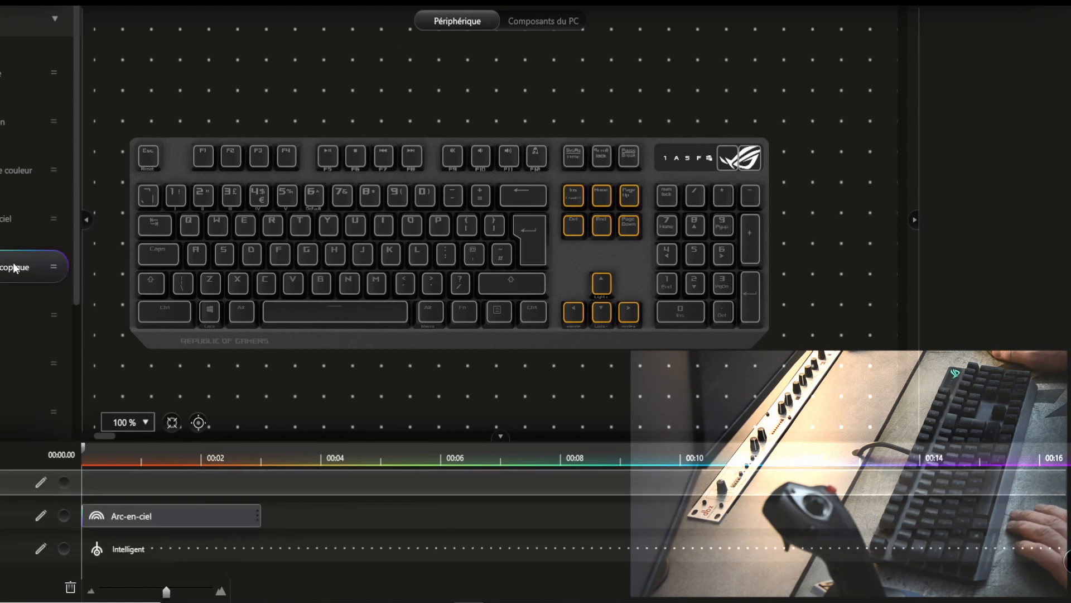
drag(1, 226, 149, 480)
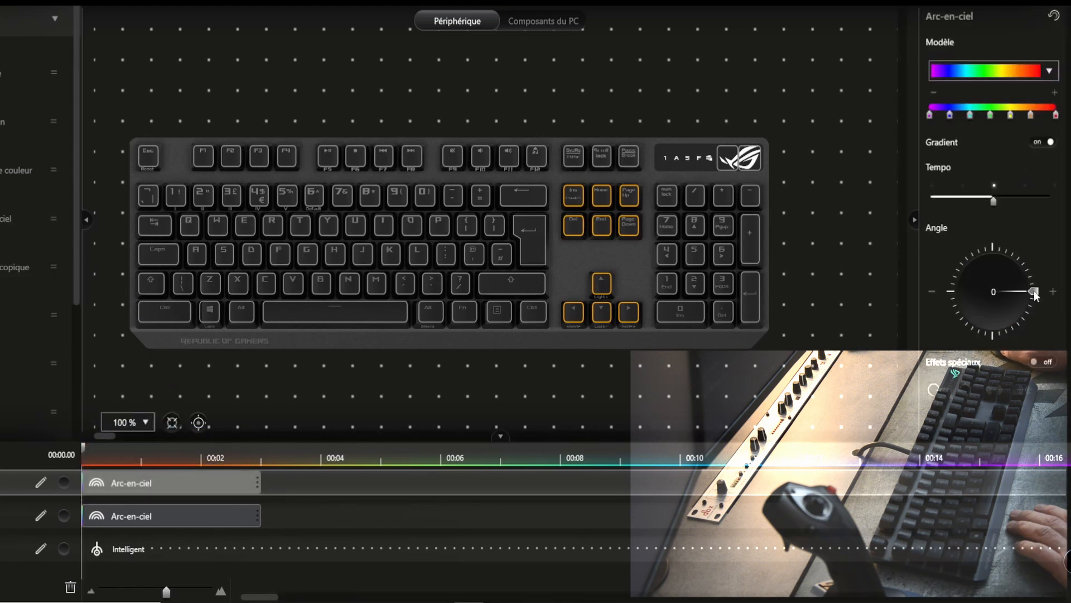
drag(1033, 290, 991, 257)
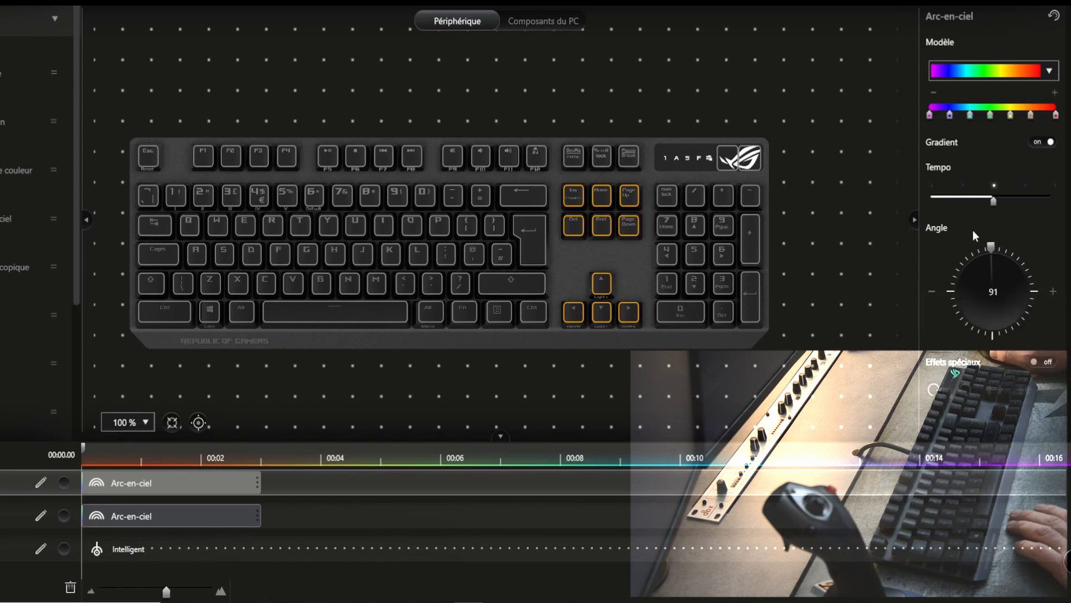
Create a layer for the numeric keypad with the Arc-en-ciel effect at an angle of 179
drag(655, 179, 779, 344)
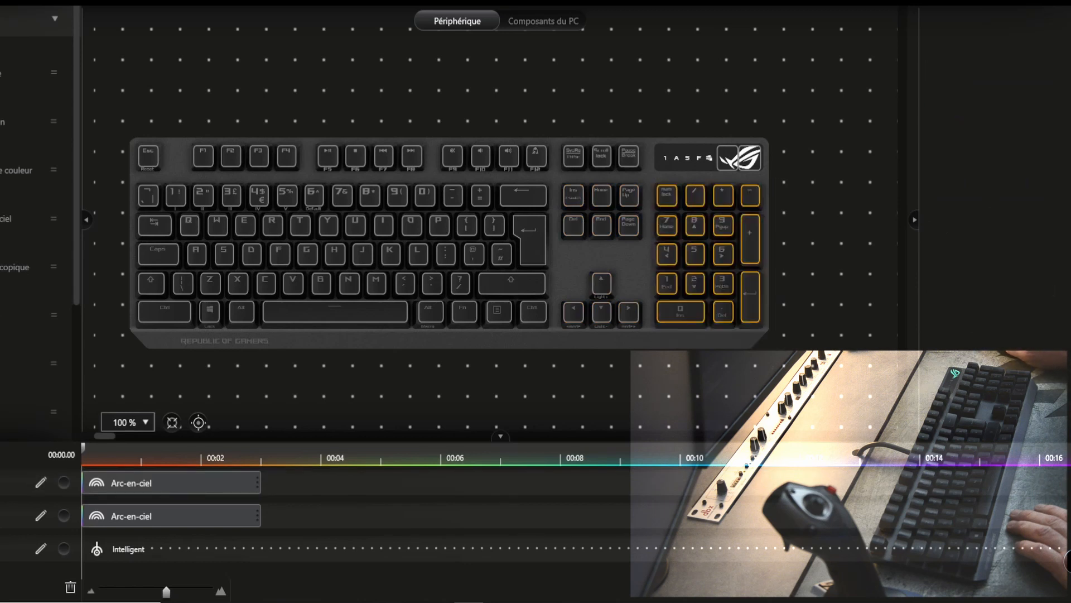
click(6, 587)
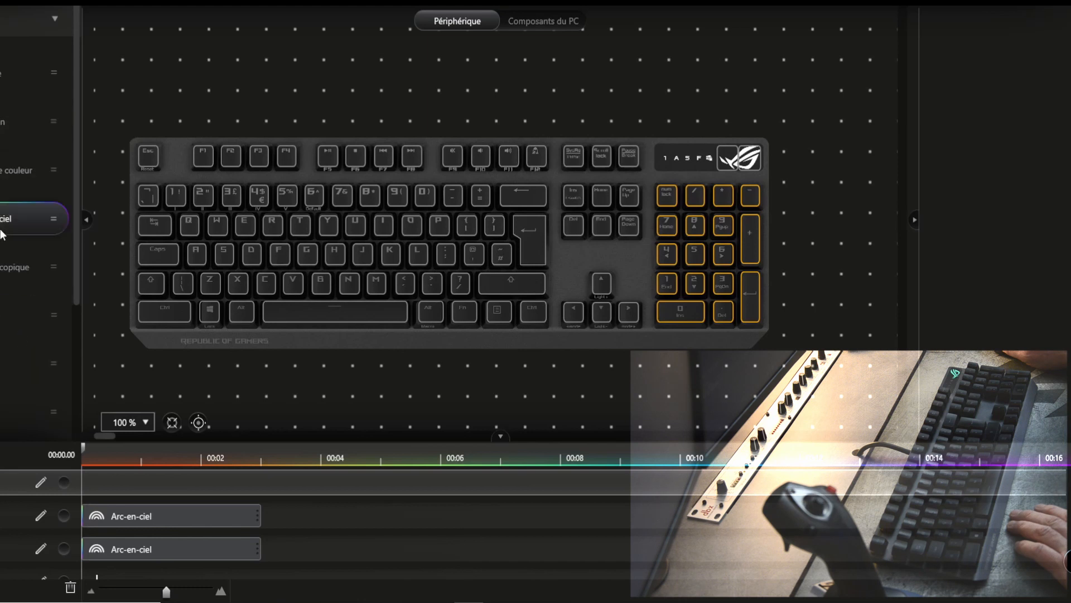
drag(5, 239, 156, 487)
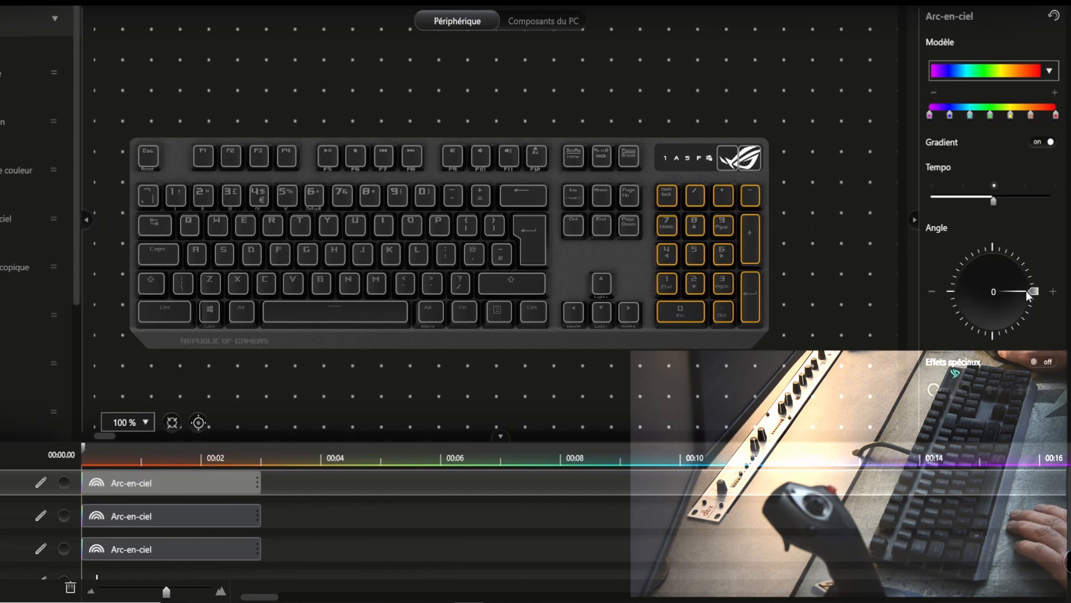
drag(1032, 289, 939, 290)
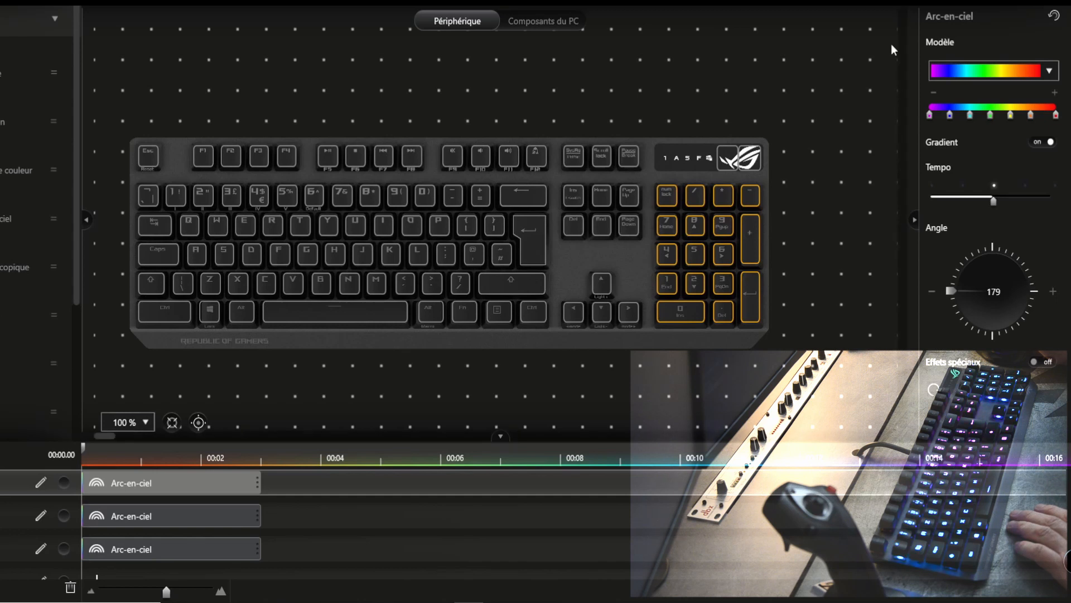
Replace the numeric keypad's Arc-en-ciel effect with Stroboscopique, using standard blue and a slower tempo
right_click(156, 483)
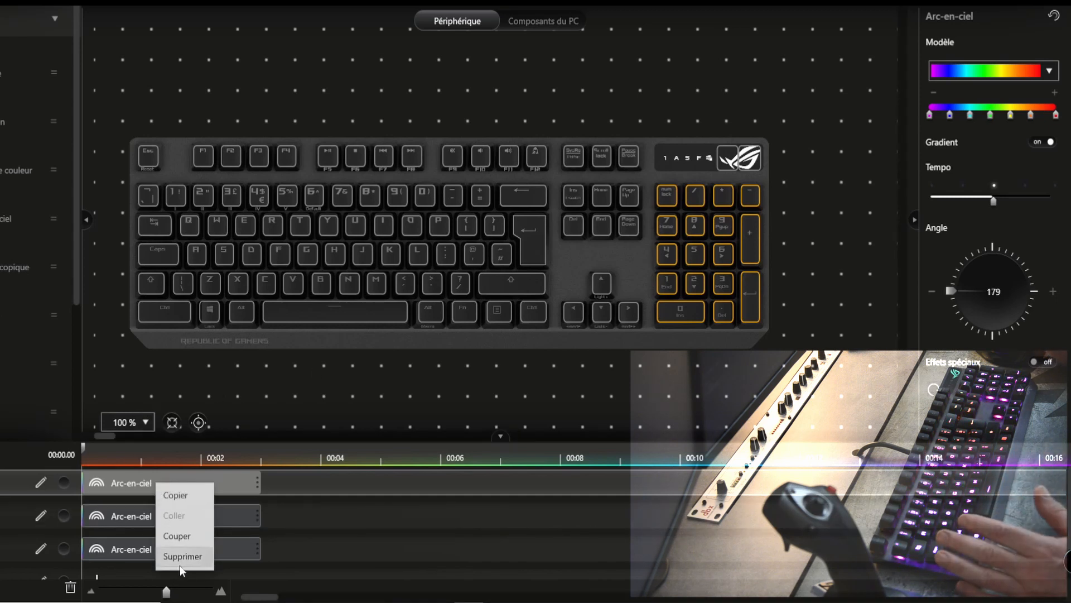
click(179, 557)
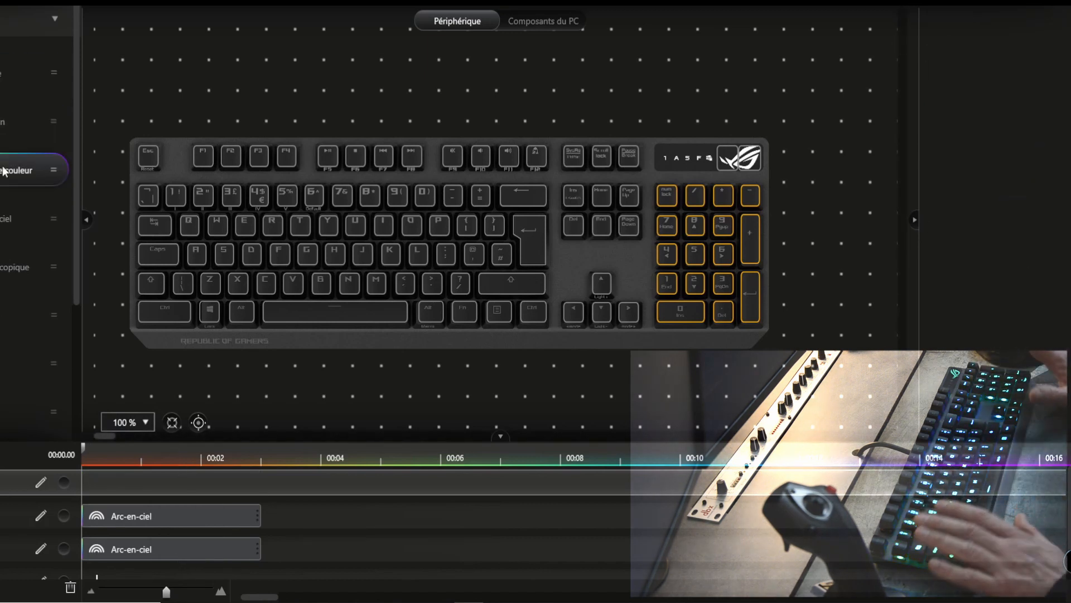
drag(3, 273, 162, 480)
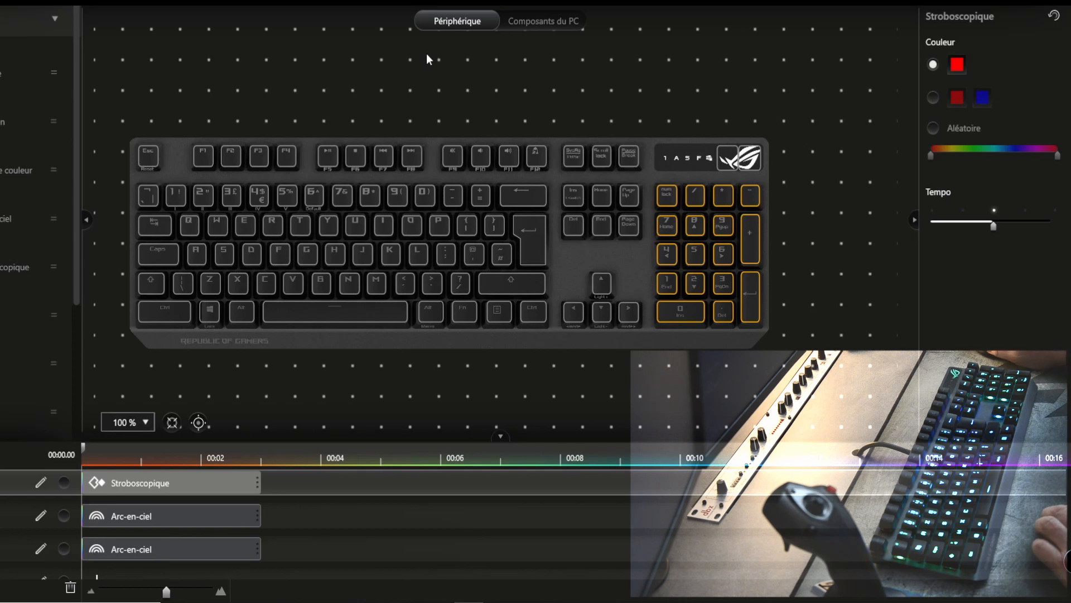
click(957, 63)
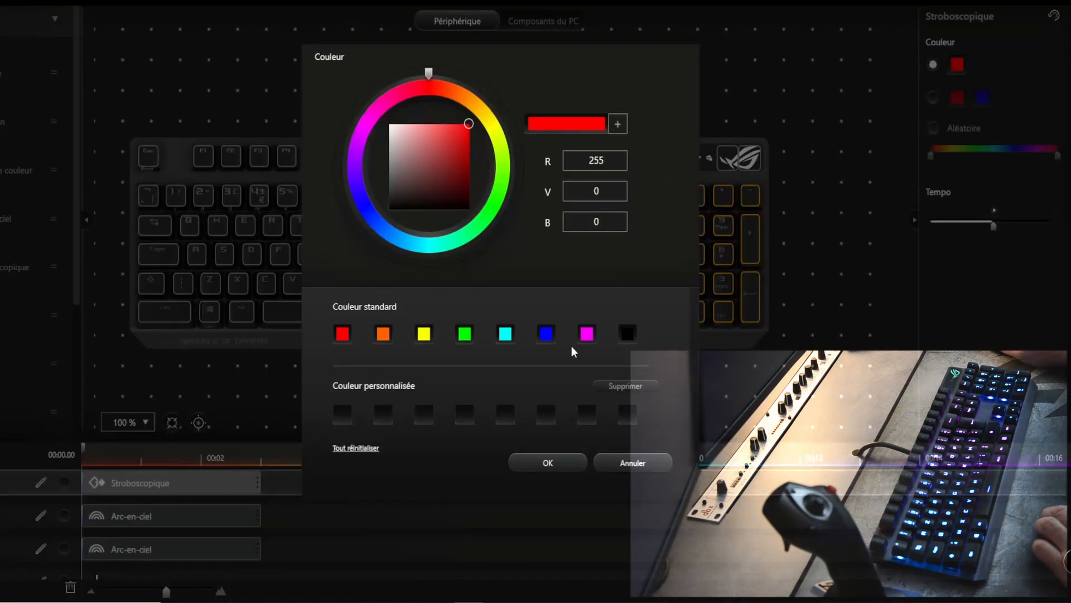
click(546, 334)
click(550, 463)
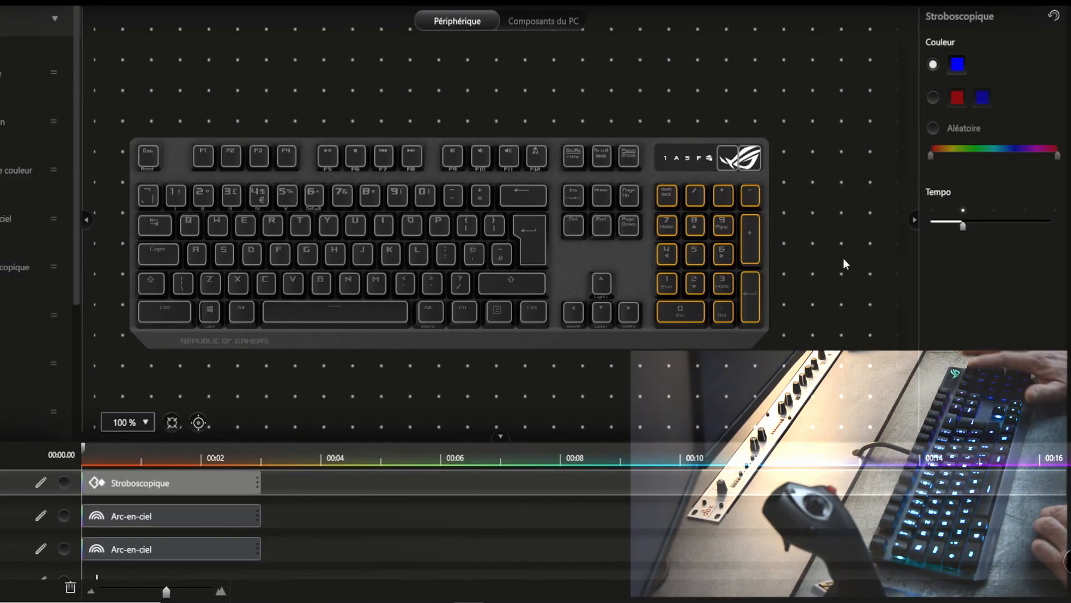
Replace the numeric keypad's Stroboscopique effect with Étoile and set its colour mode to Aléatoire
right_click(144, 487)
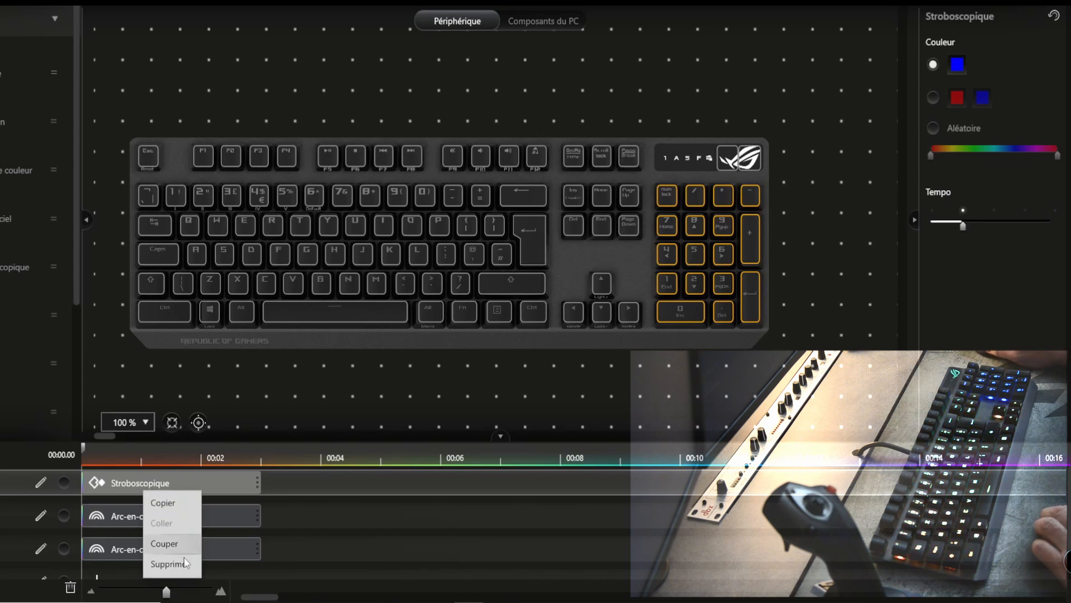
click(187, 565)
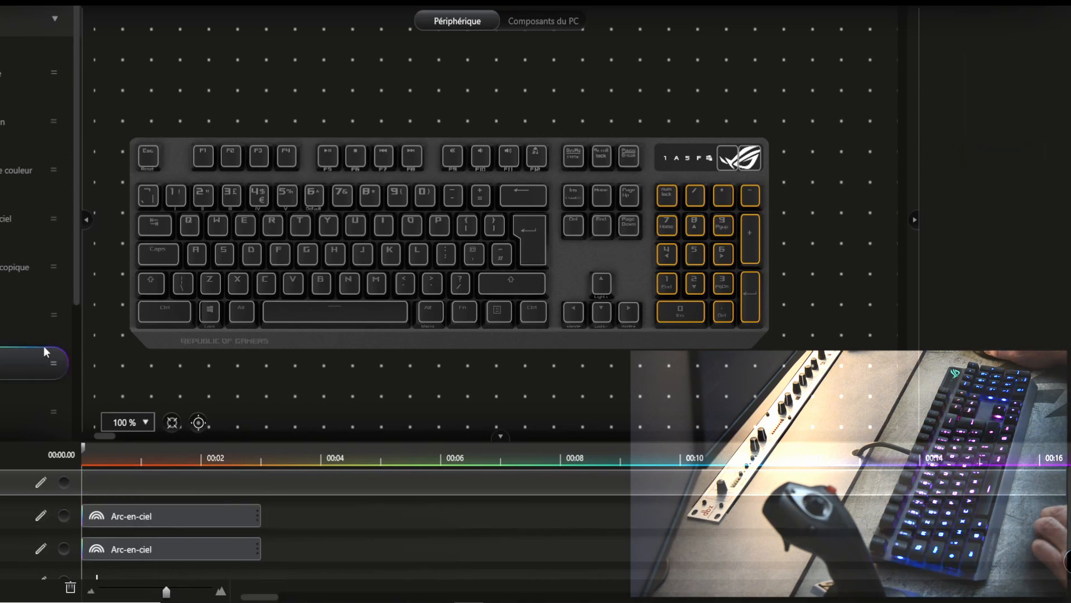
drag(33, 363, 115, 475)
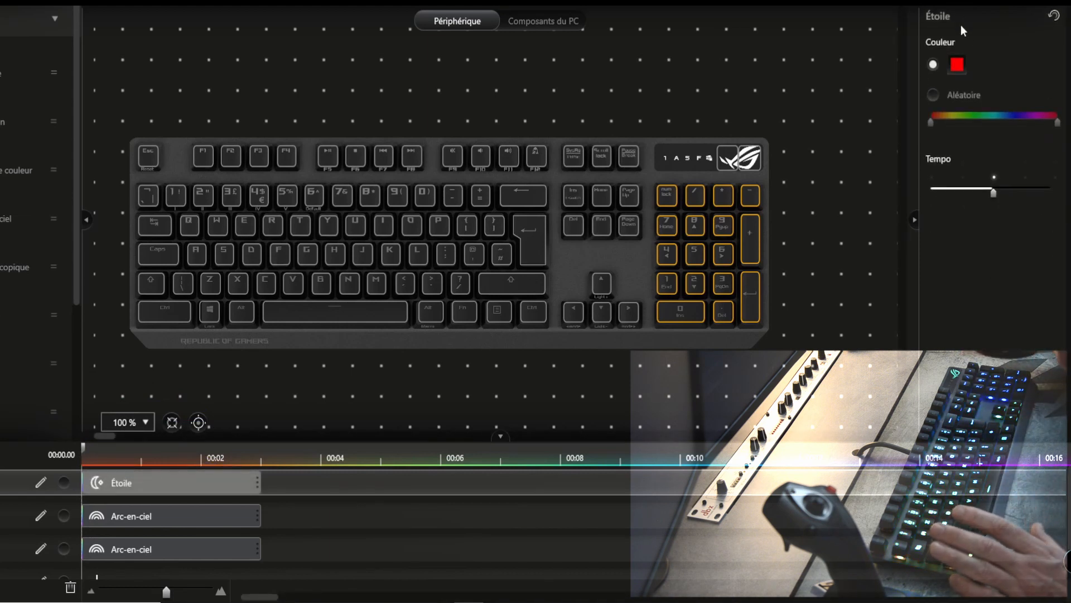
click(933, 96)
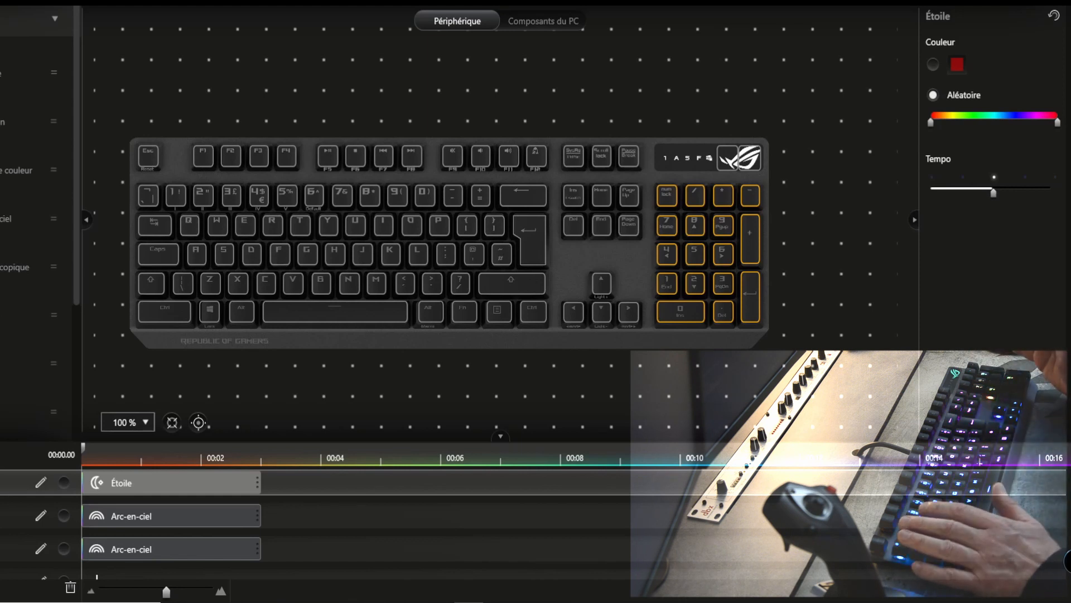
Create a layer for the F1 to F8 keys and add the Pulsation effect to it
drag(116, 139, 639, 172)
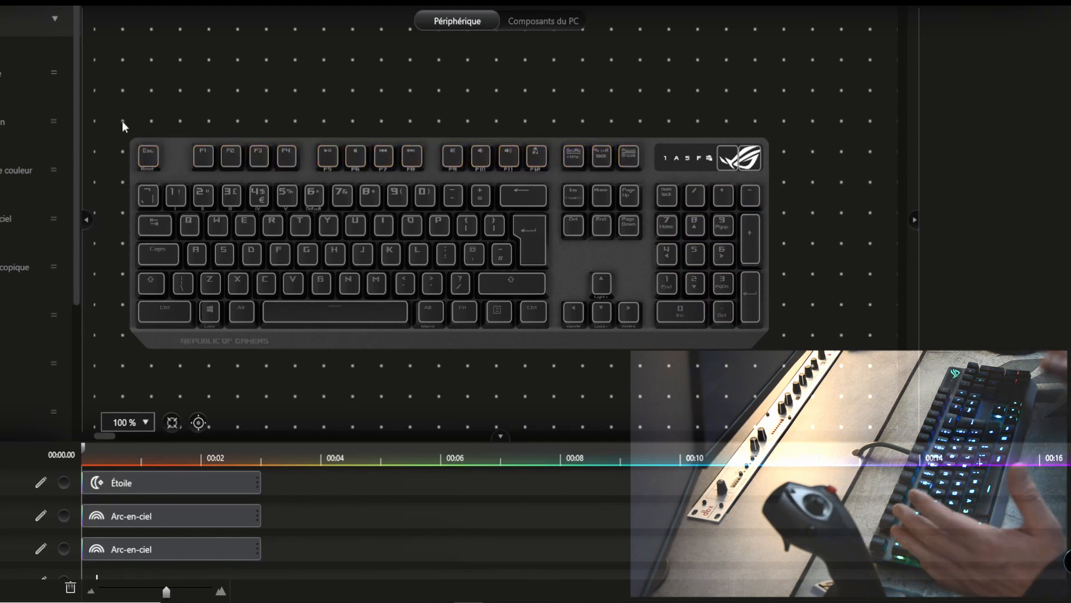
drag(190, 139, 428, 172)
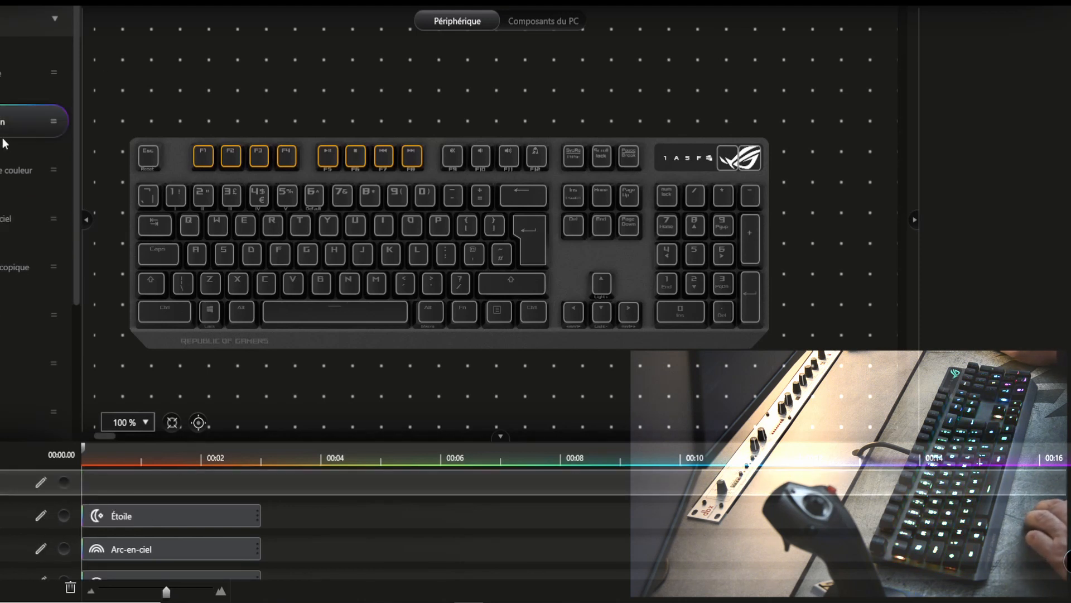
drag(5, 134, 151, 485)
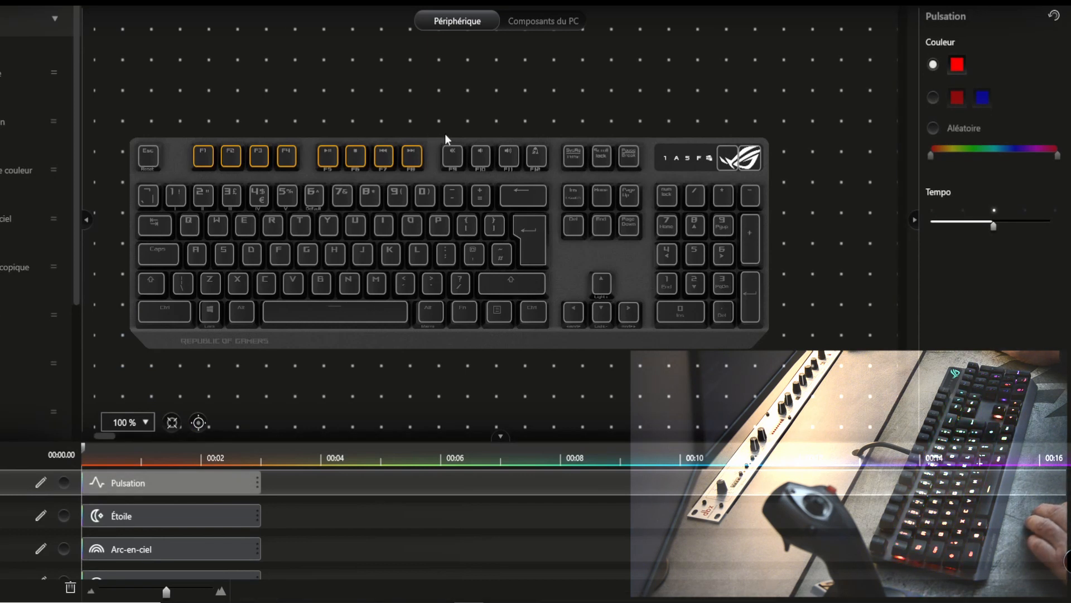
Create a layer for the F9 to F11 keys and add the Marée effect to it
drag(436, 132, 521, 177)
click(134, 3)
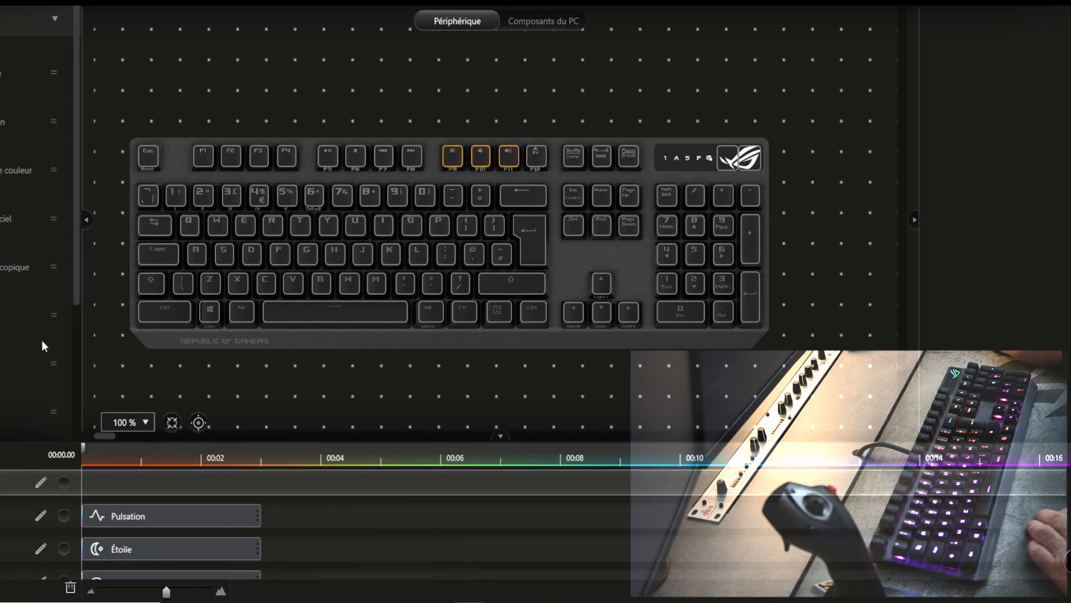
scroll(41, 340, down, 3)
drag(53, 278, 142, 476)
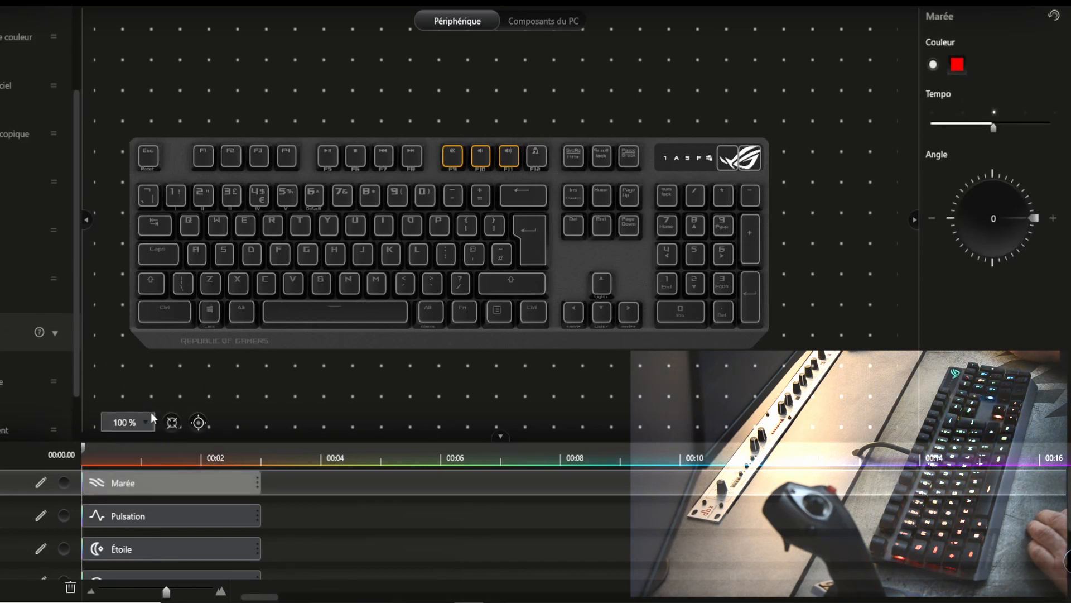
Create a layer for the F12 key and add the Pulsation effect to it
drag(528, 130, 552, 175)
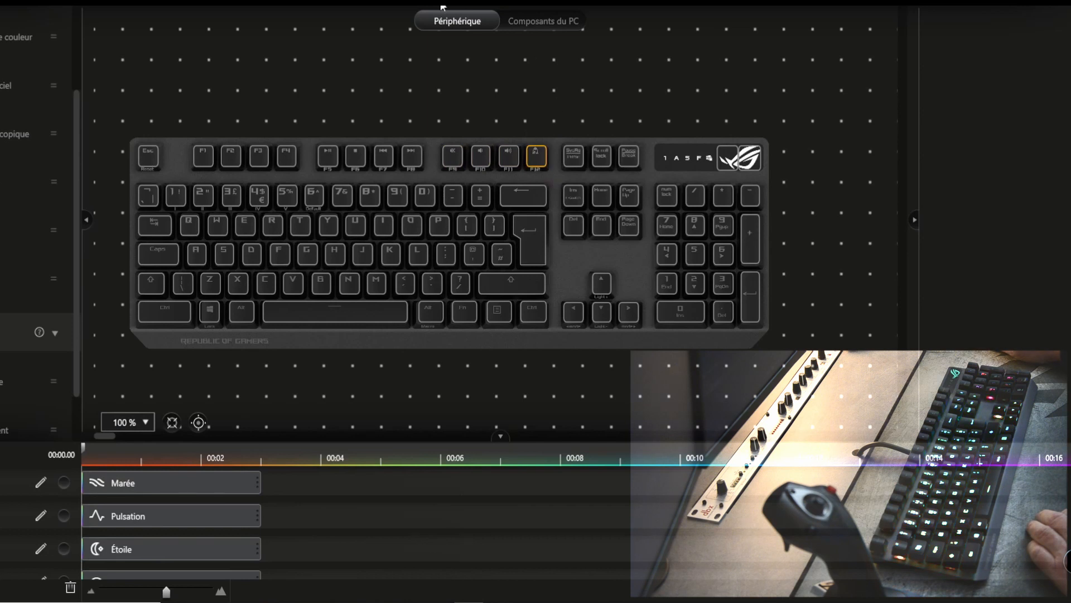
click(357, 2)
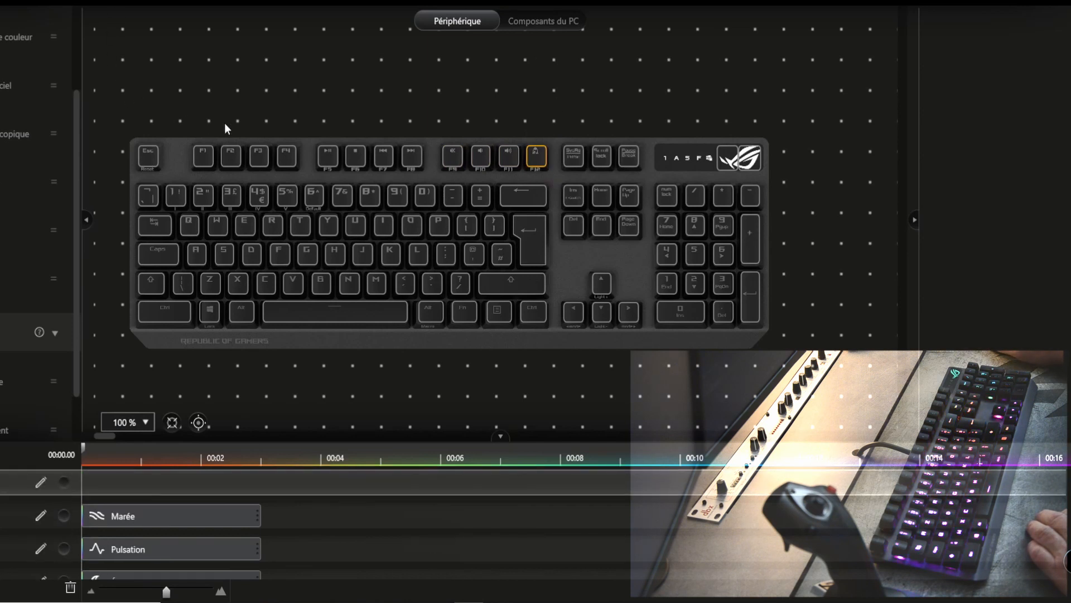
scroll(47, 179, up, 3)
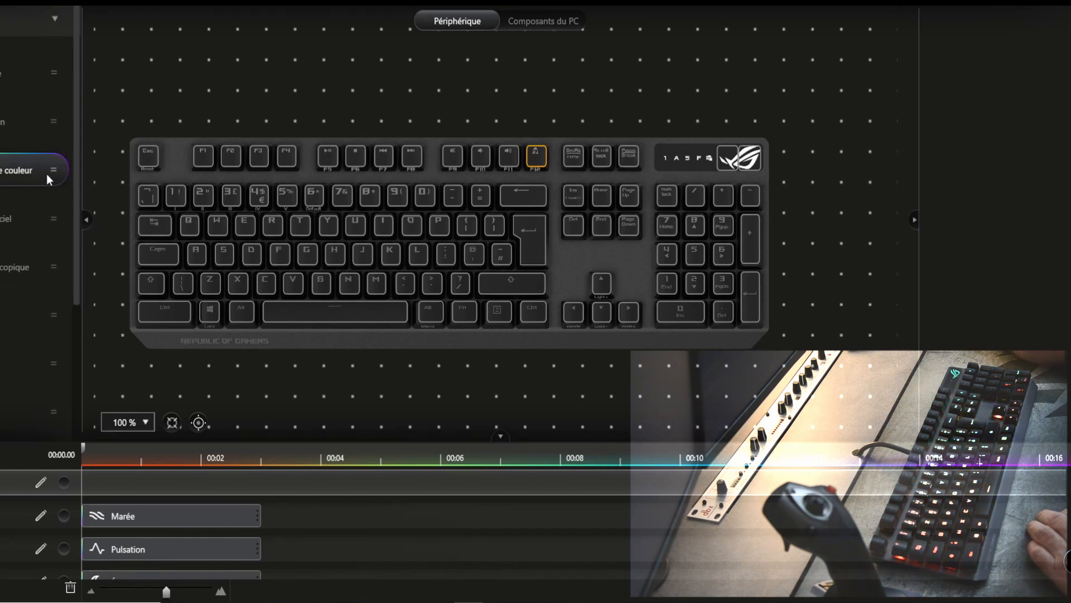
drag(34, 121, 176, 471)
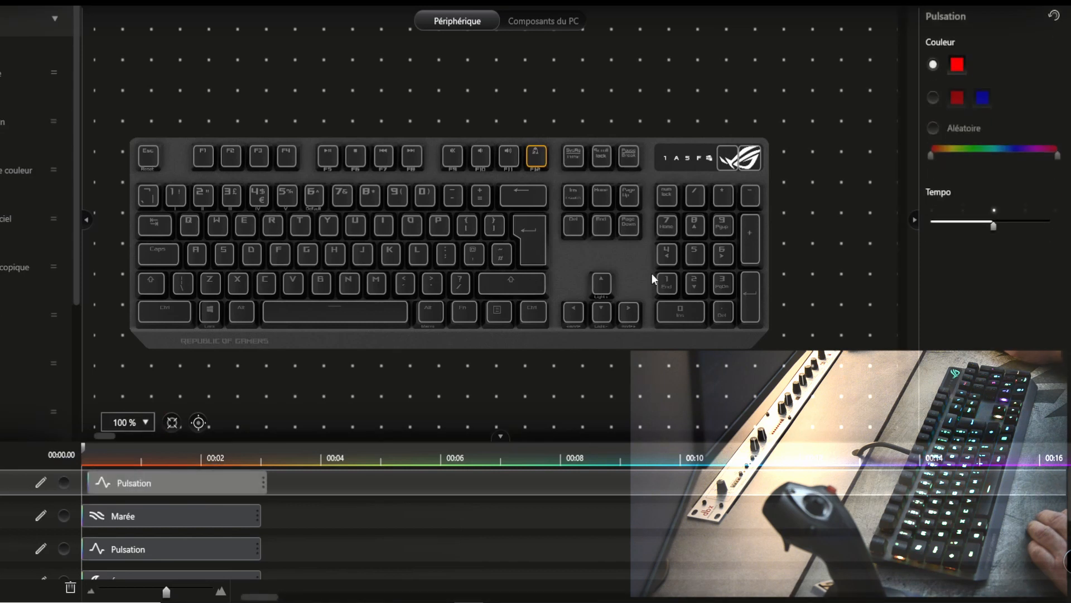
Set the F12 Pulsation effect's tempo to its maximum and its colour to standard green
drag(996, 226, 1067, 233)
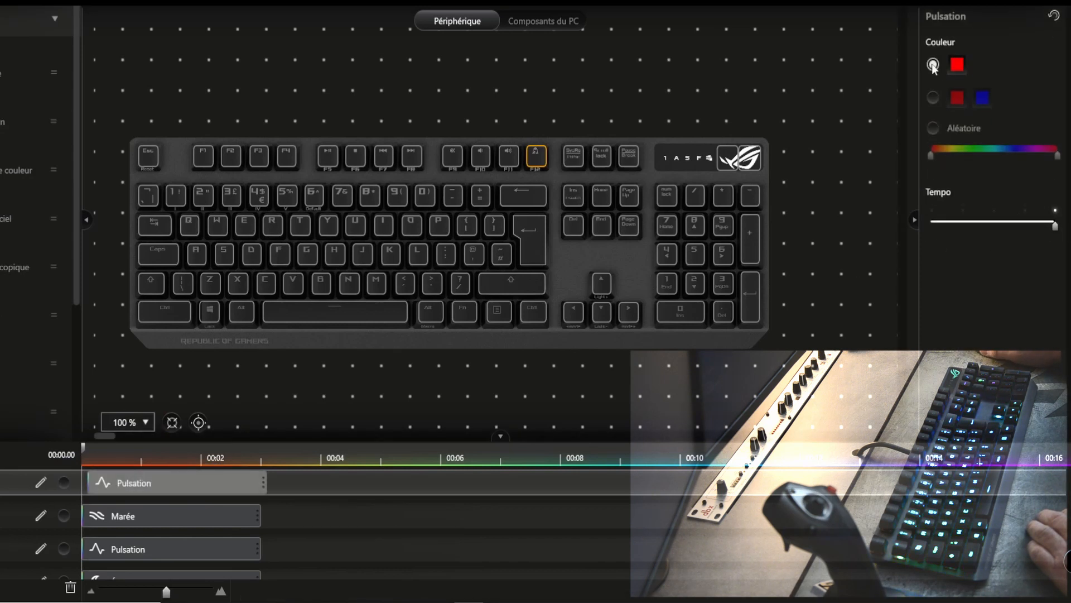
click(957, 65)
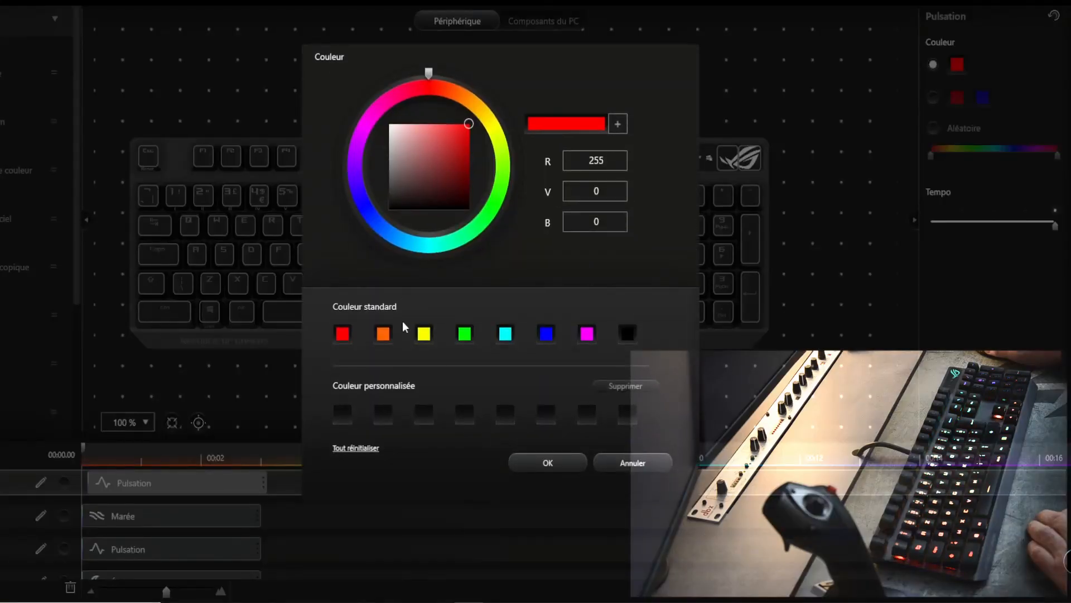
click(465, 334)
click(549, 462)
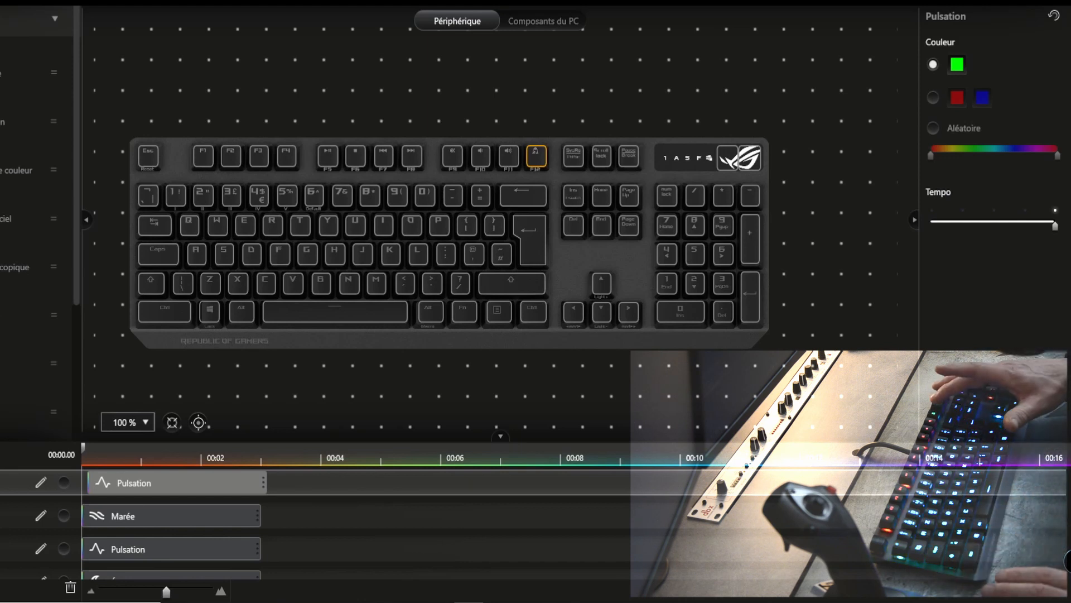
Delete the Arc-en-ciel effects from the main key block layer and the navigation and arrow keys layer
scroll(474, 407, down, 5)
scroll(473, 407, down, 2)
scroll(332, 391, up, 3)
click(306, 539)
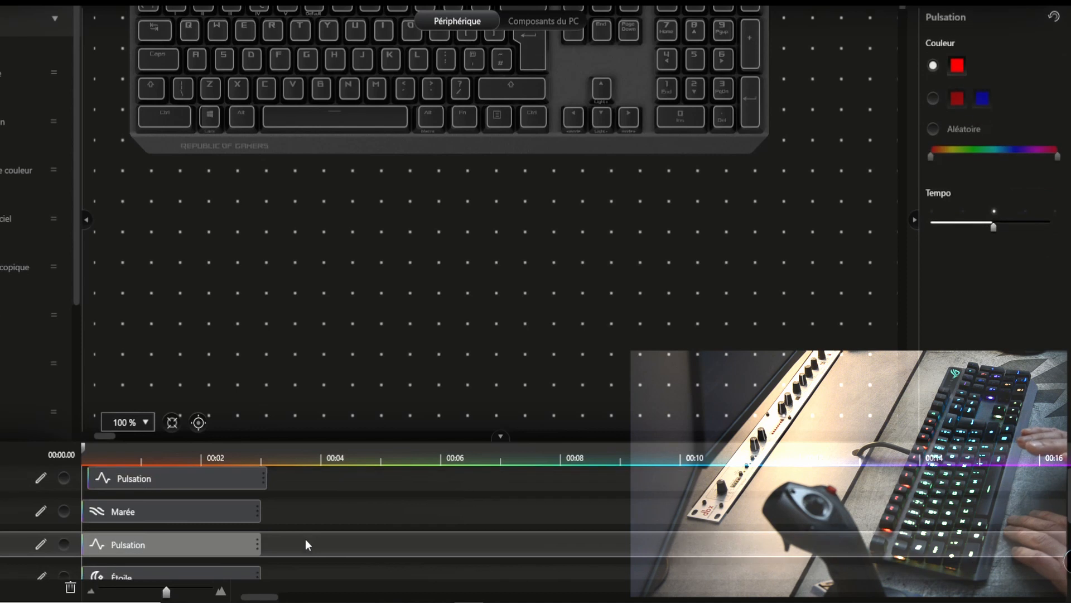
scroll(306, 539, down, 3)
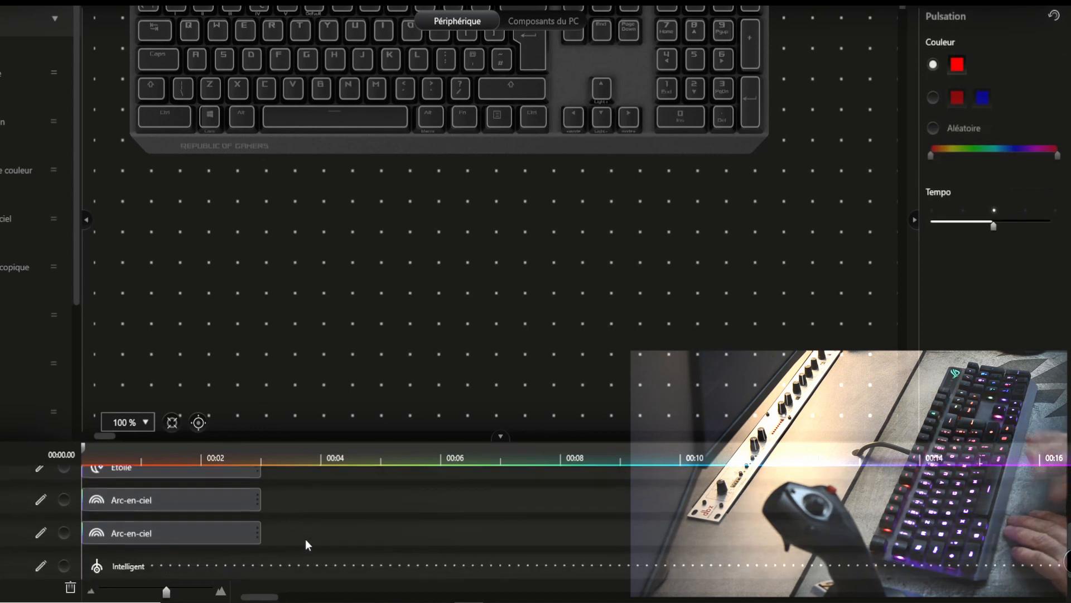
right_click(241, 526)
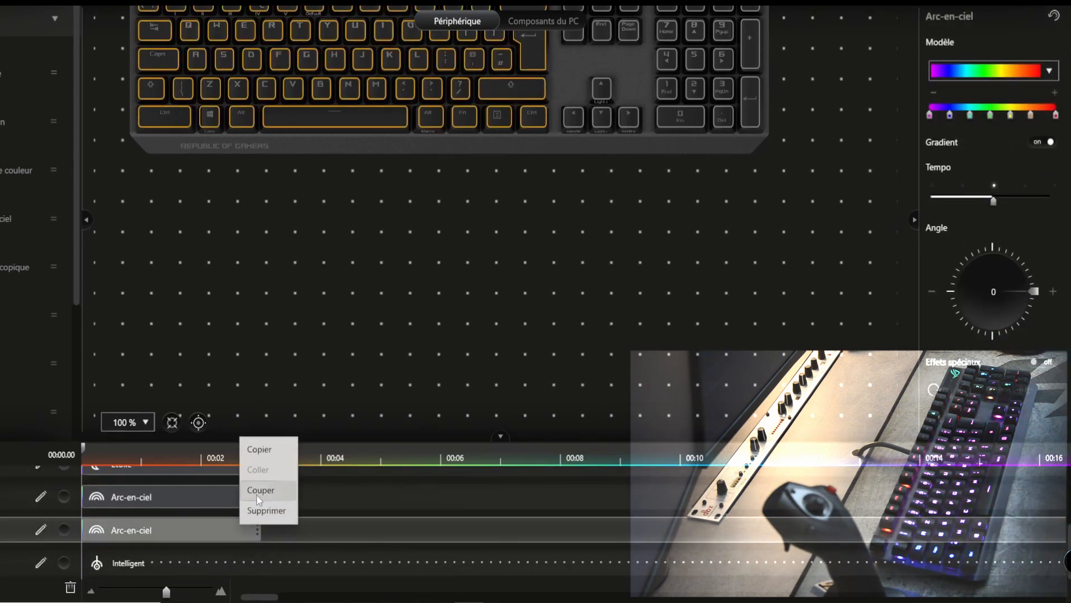
click(277, 508)
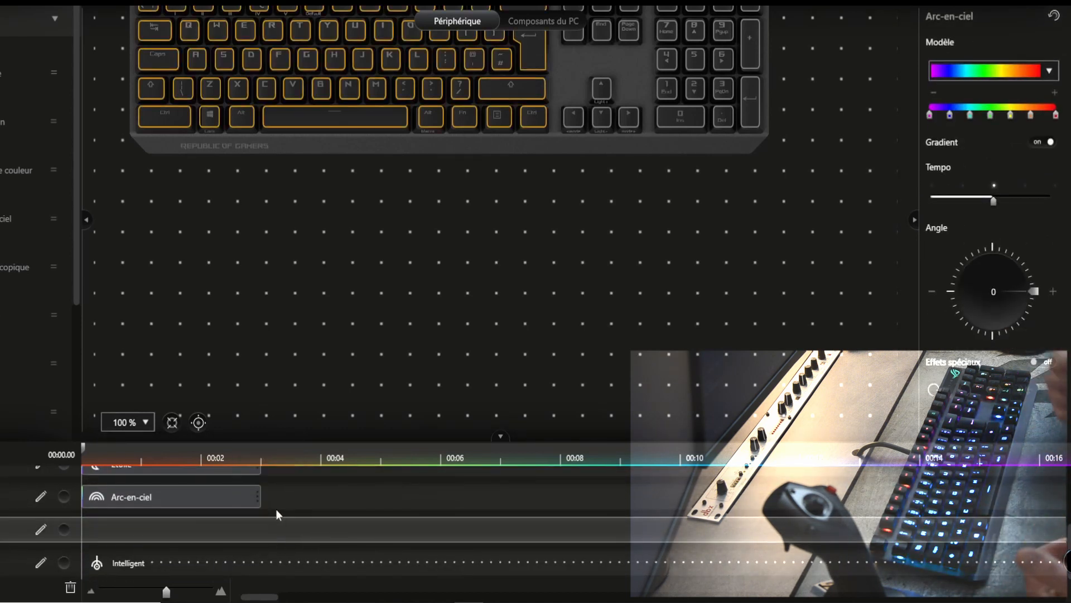
right_click(186, 497)
click(215, 568)
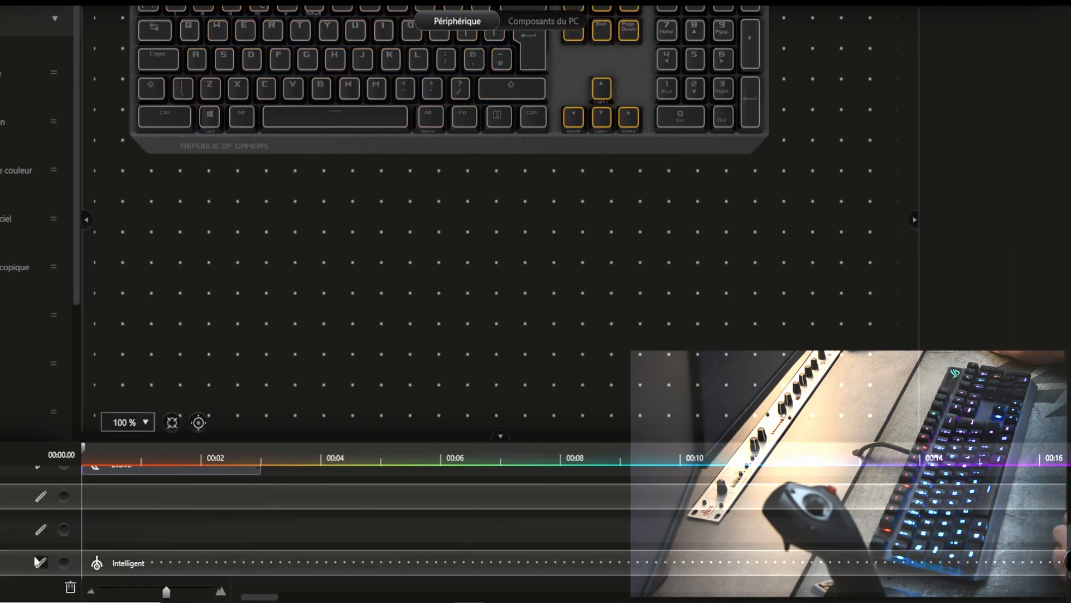
Delete the two empty layers above the Intelligent layer
right_click(2, 533)
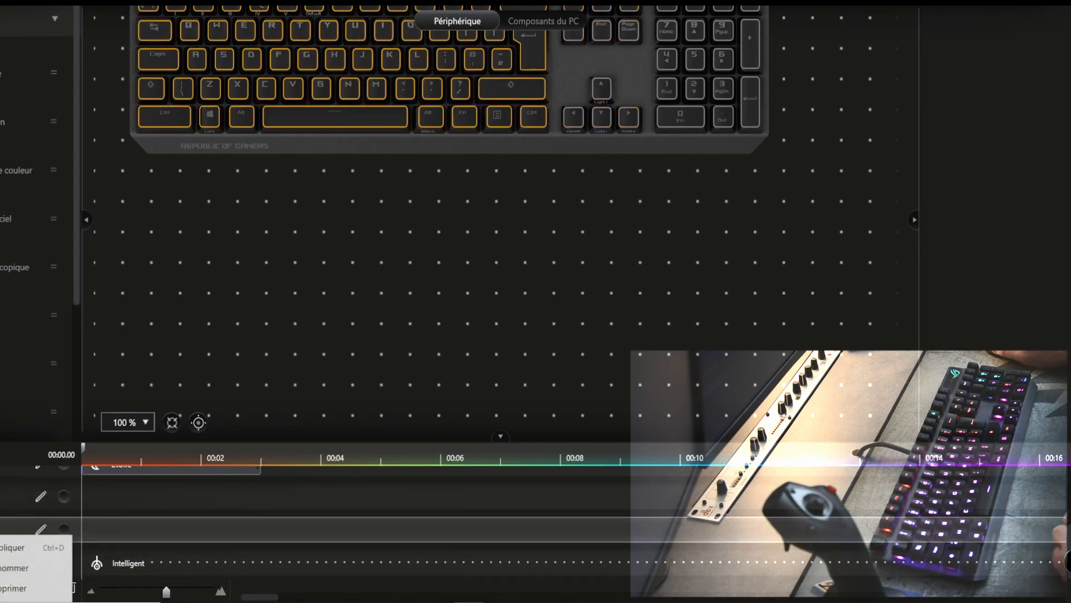
click(29, 592)
right_click(1, 529)
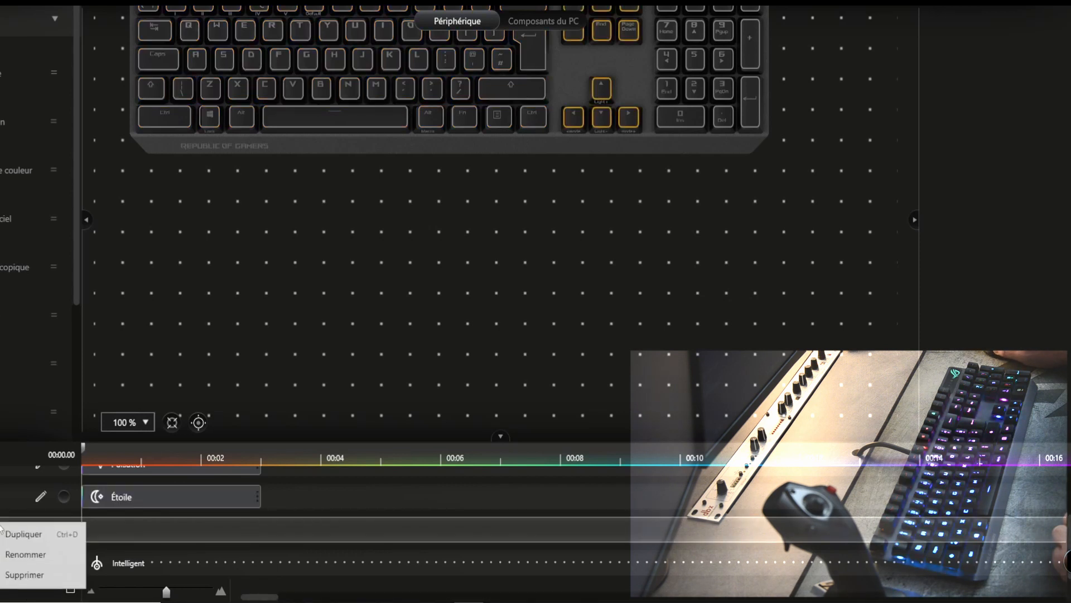
click(32, 575)
Delete the two Pulsation layers, the Marée layer and the Étoile layer, leaving only the Intelligent layer
right_click(1, 497)
click(22, 550)
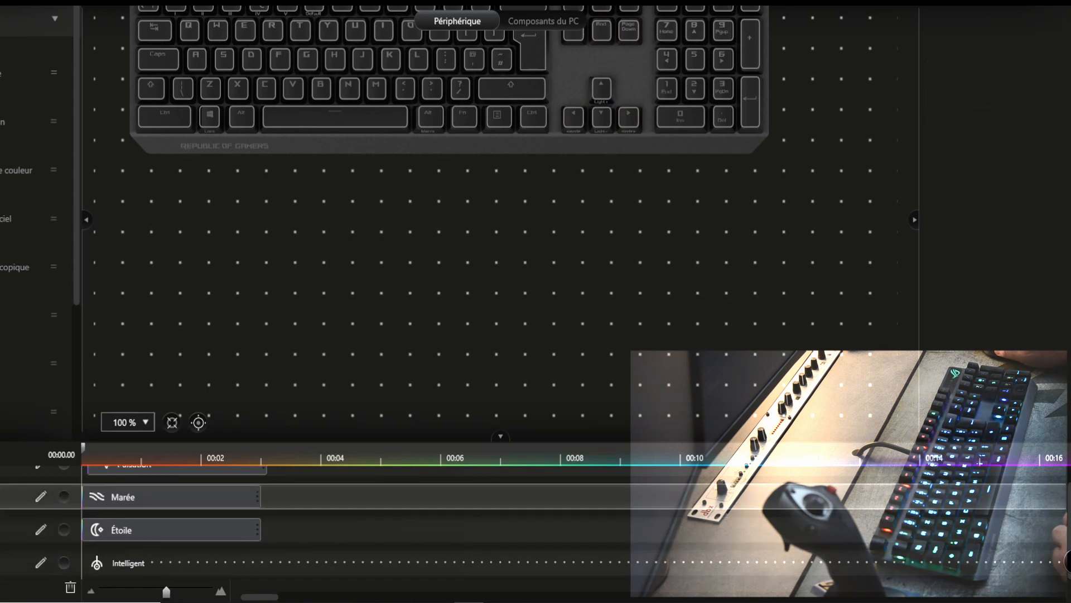
right_click(2, 499)
click(19, 559)
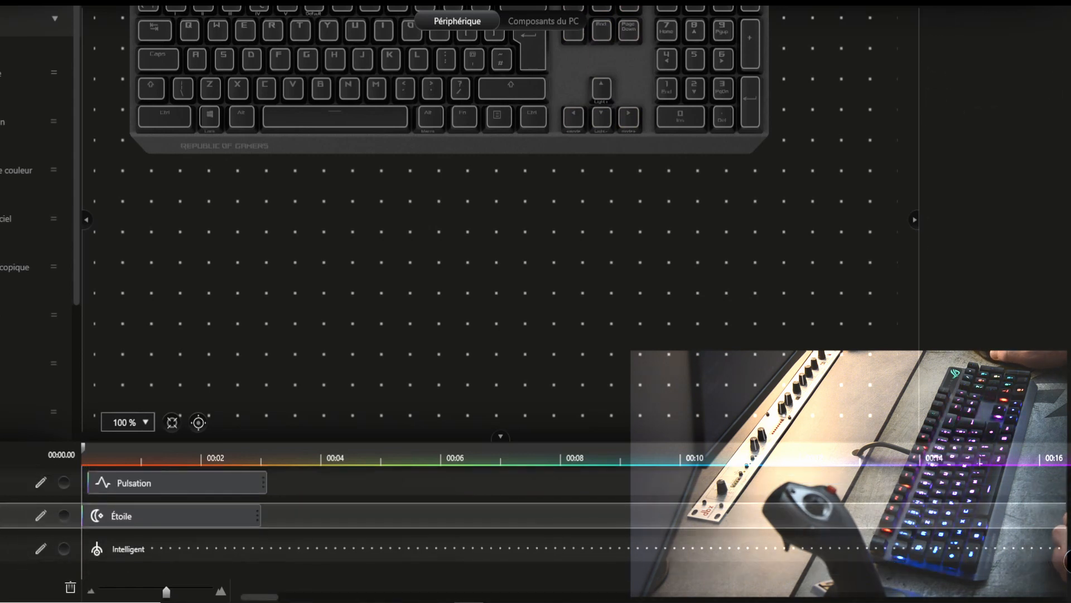
right_click(2, 486)
click(11, 541)
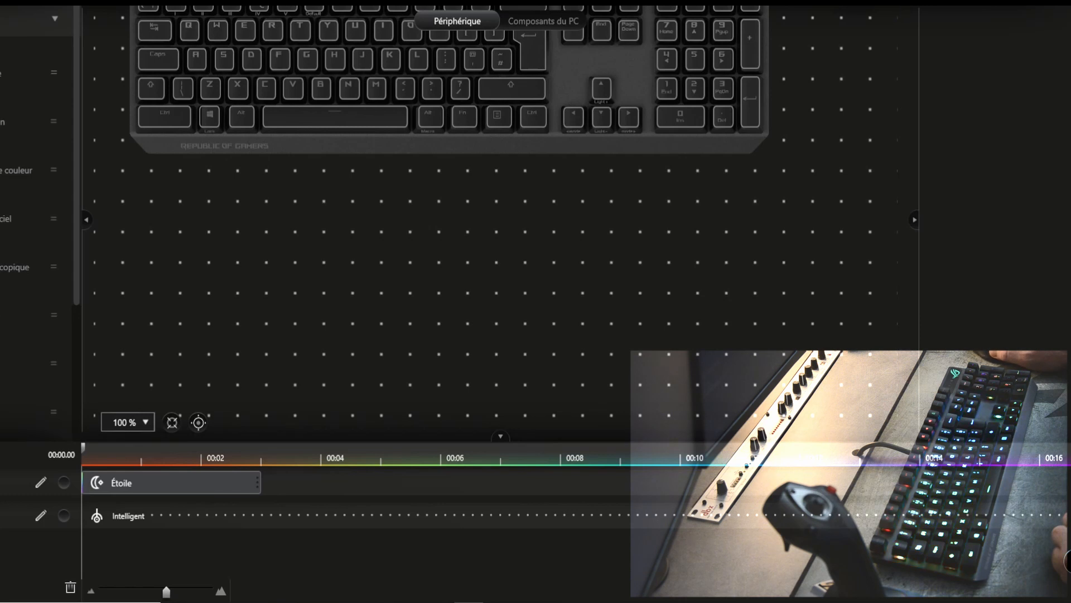
right_click(5, 489)
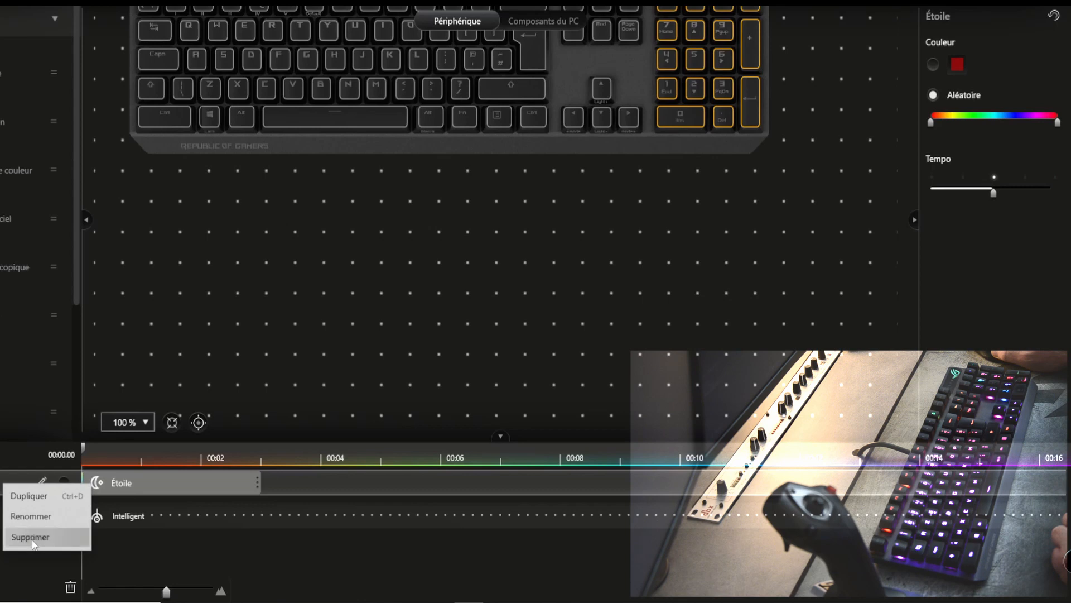
click(25, 533)
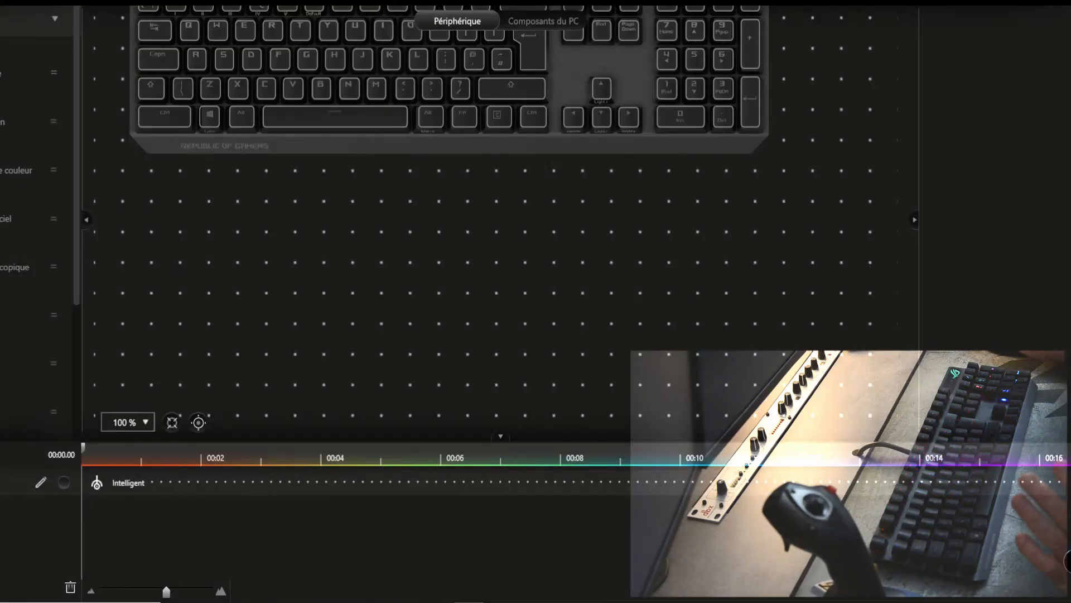
Create a layer for all keys below the function row and add the Statique effect in standard cyan
scroll(818, 222, up, 3)
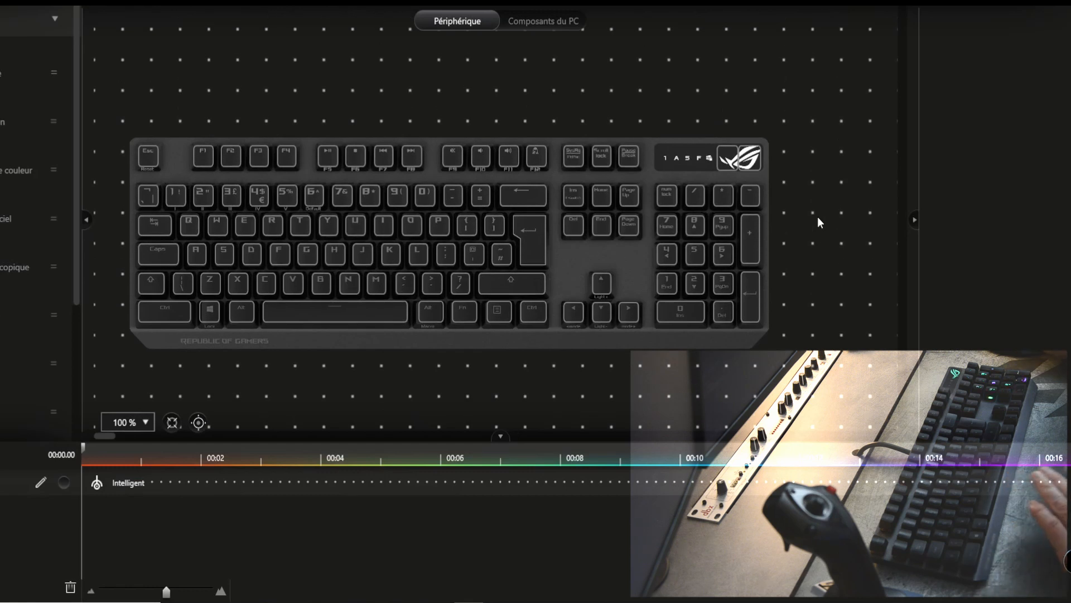
drag(123, 180, 778, 390)
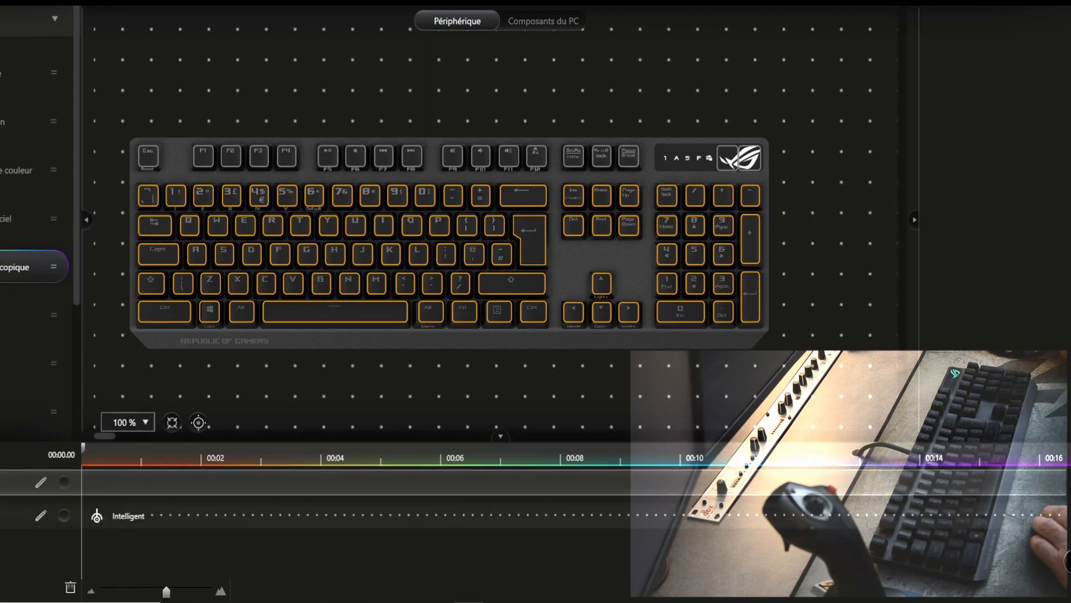
drag(34, 72, 151, 487)
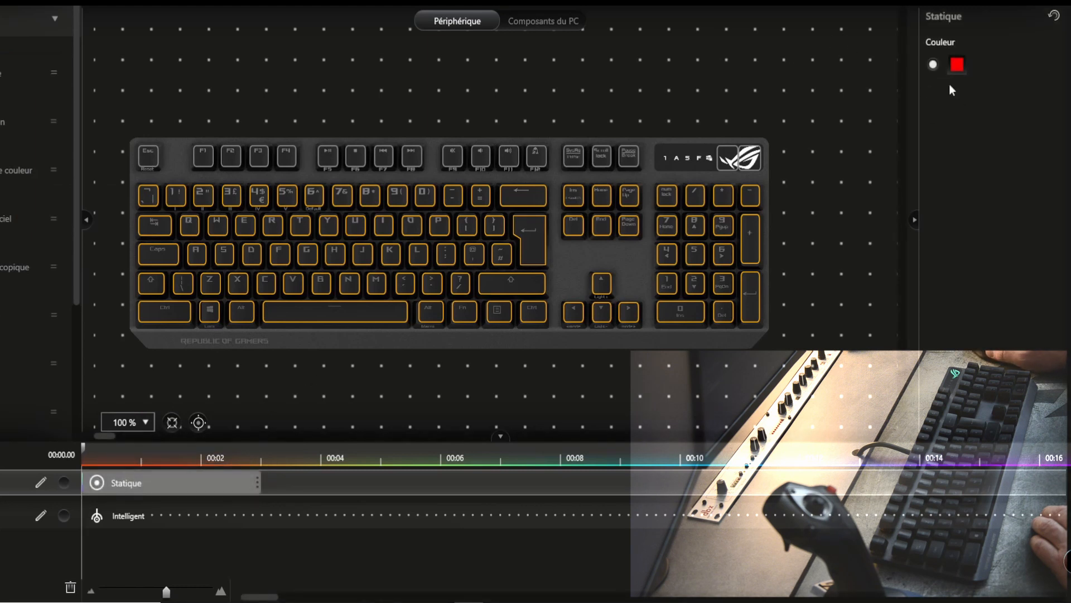
click(958, 64)
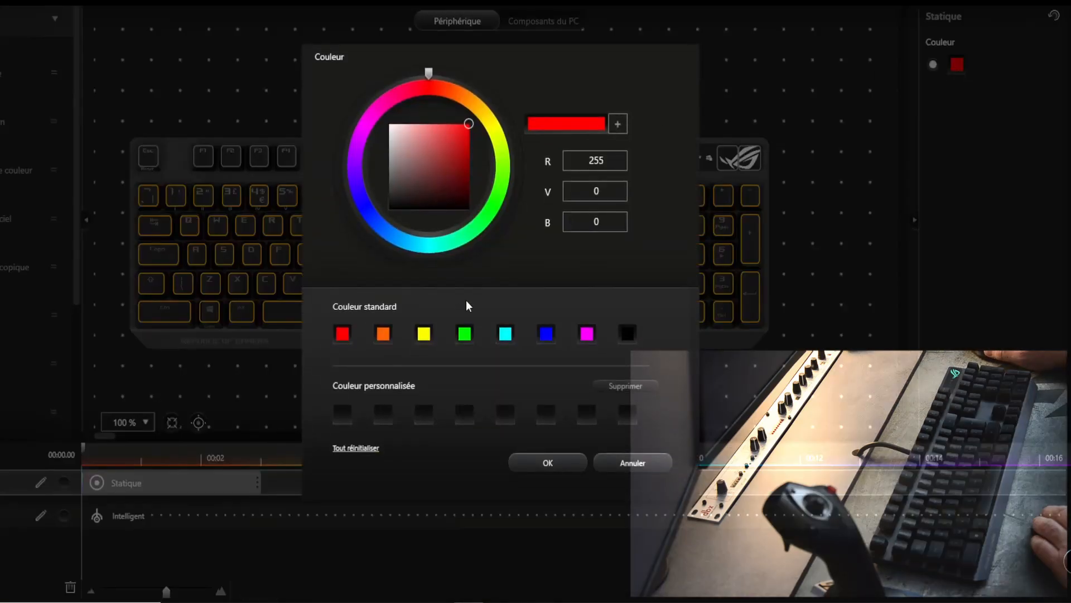
click(505, 335)
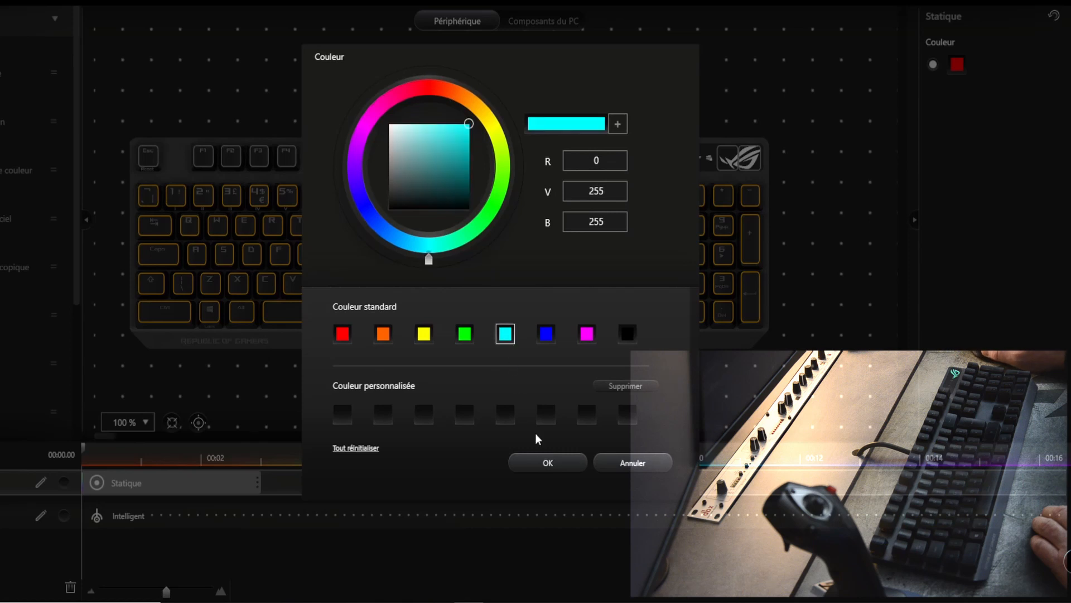
click(546, 459)
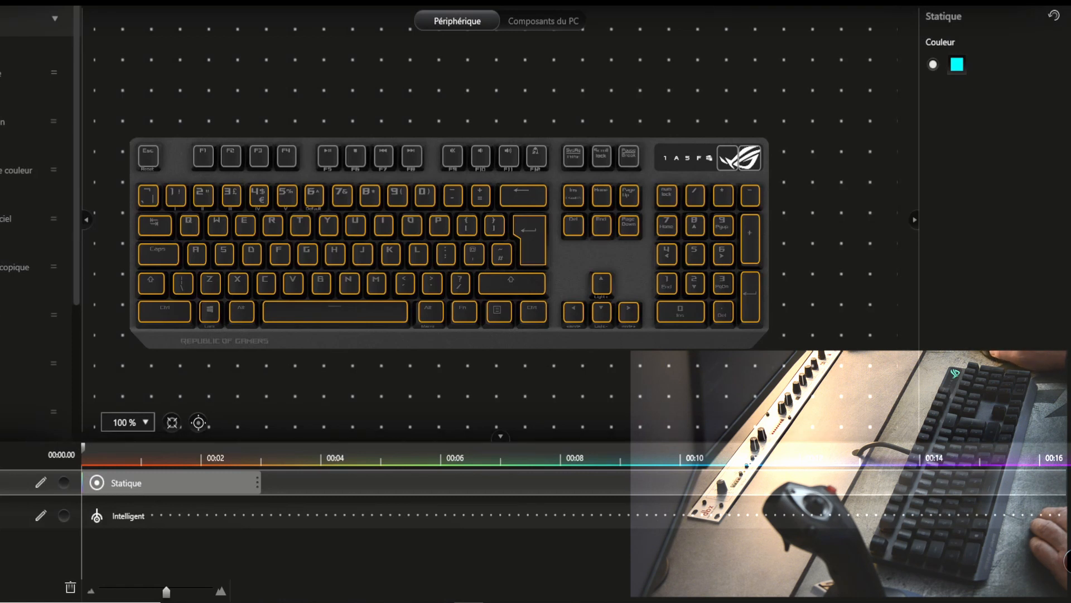
Create a layer for the whole top row, Esc to Pause, and add the Statique effect in standard blue
drag(125, 125, 648, 172)
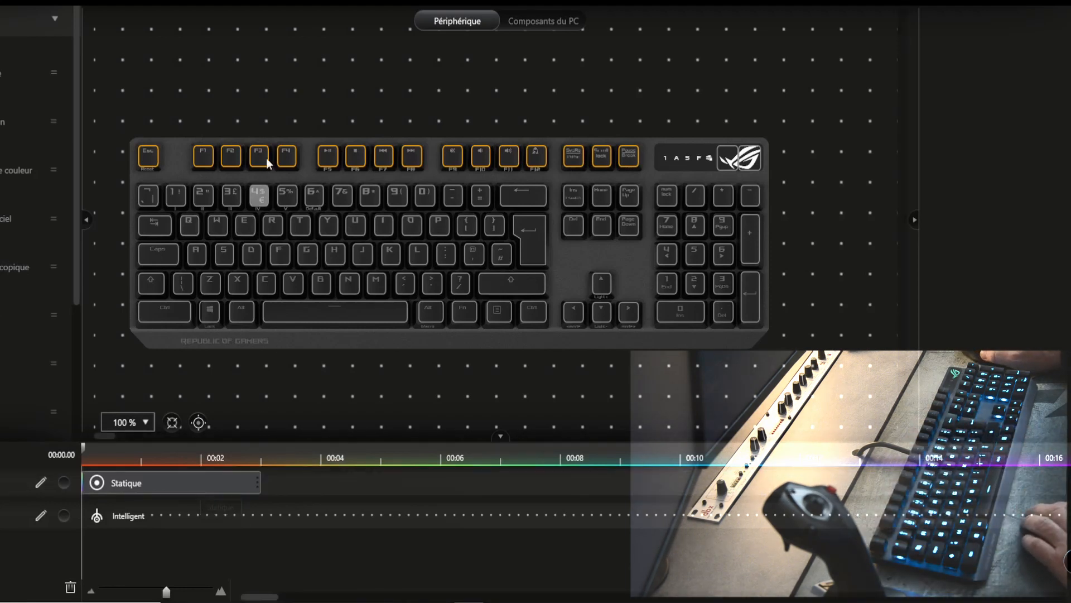
click(2, 454)
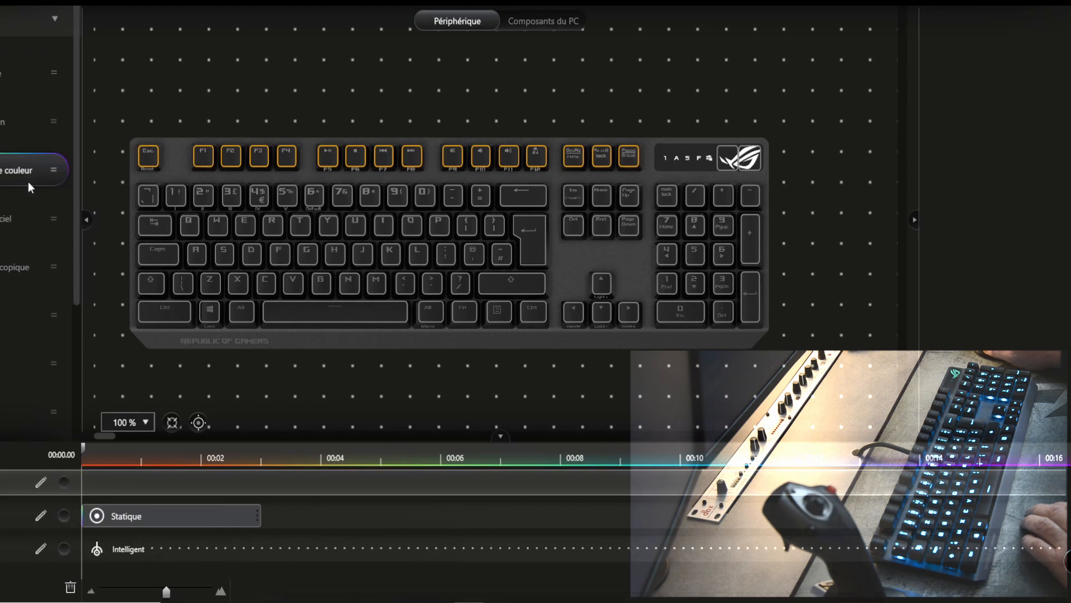
drag(8, 65, 162, 481)
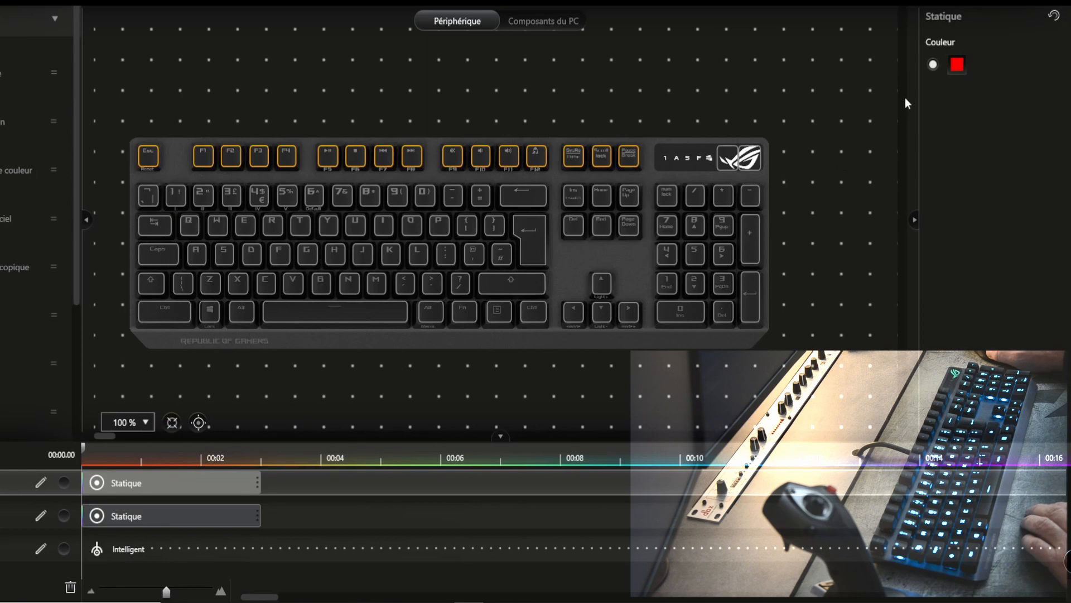
click(956, 64)
click(546, 333)
click(547, 461)
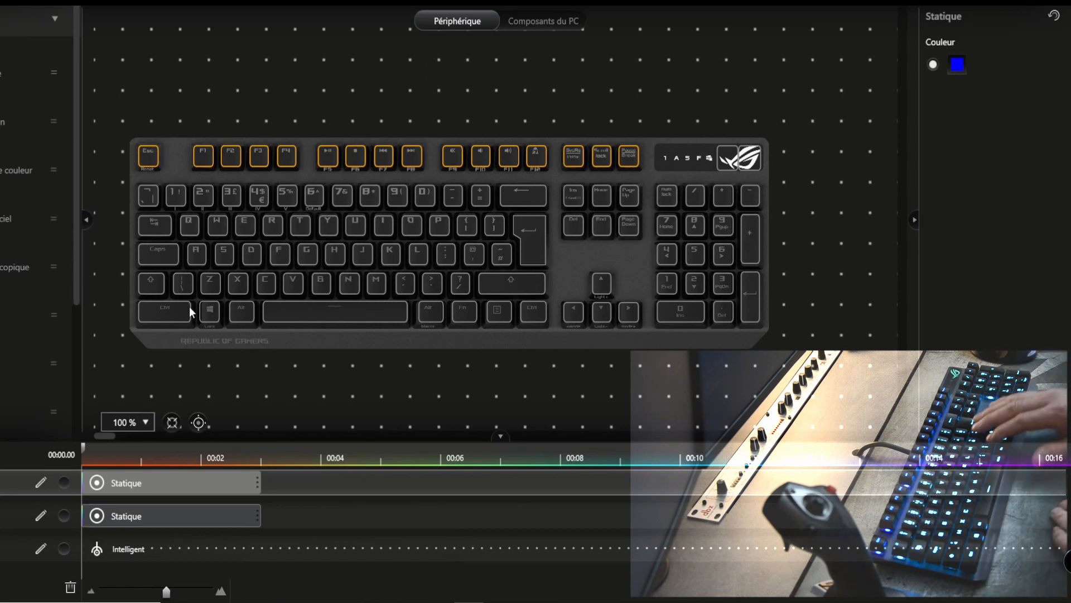
Create a layer for the Windows key, start renaming it, and add the Pulsation effect in red
drag(192, 299, 225, 330)
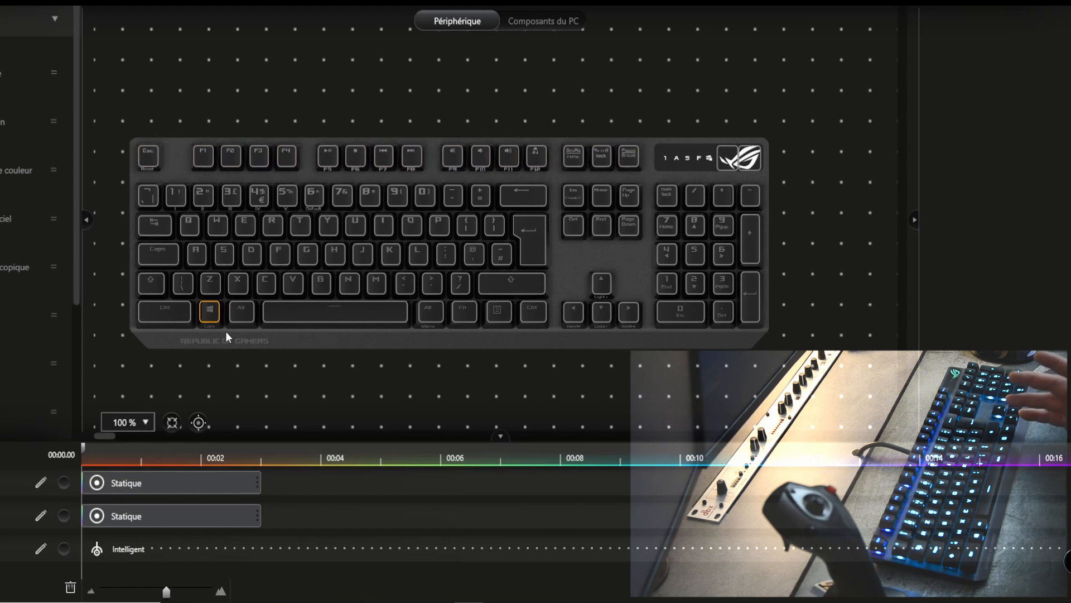
click(295, 3)
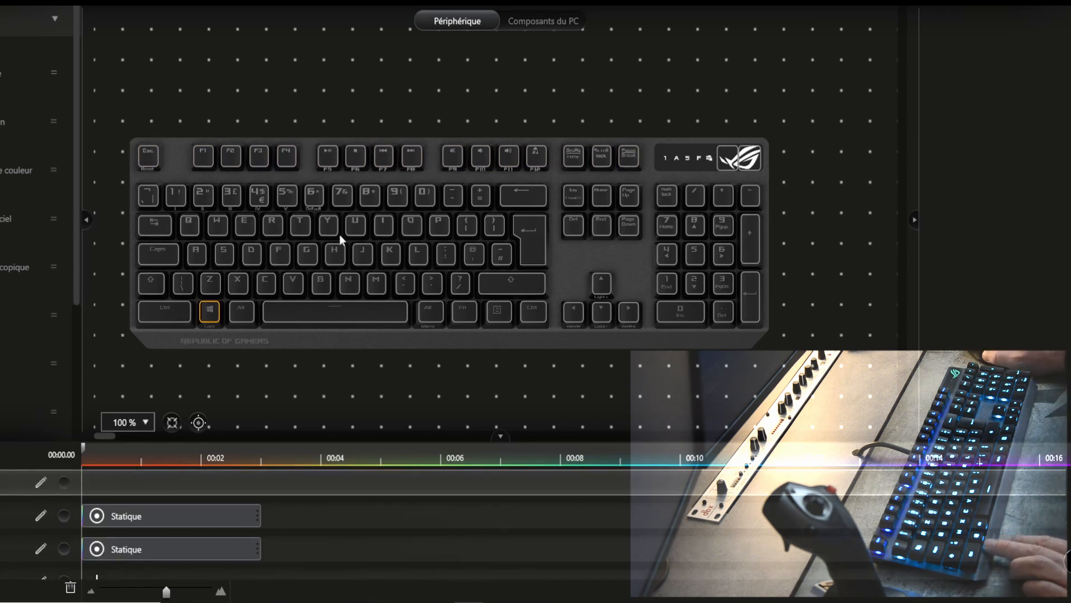
right_click(1, 482)
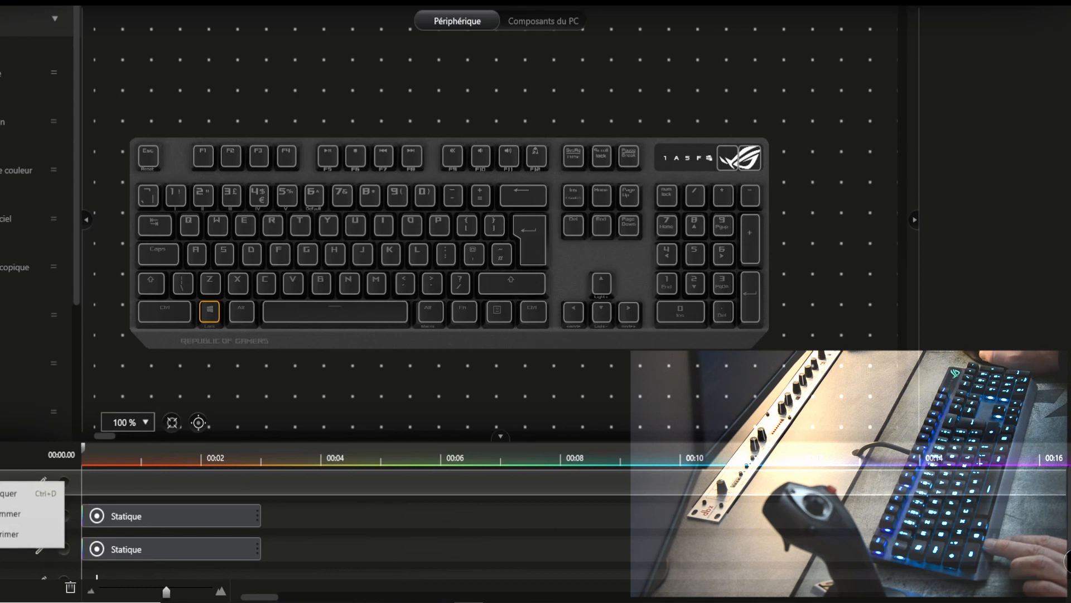
click(5, 520)
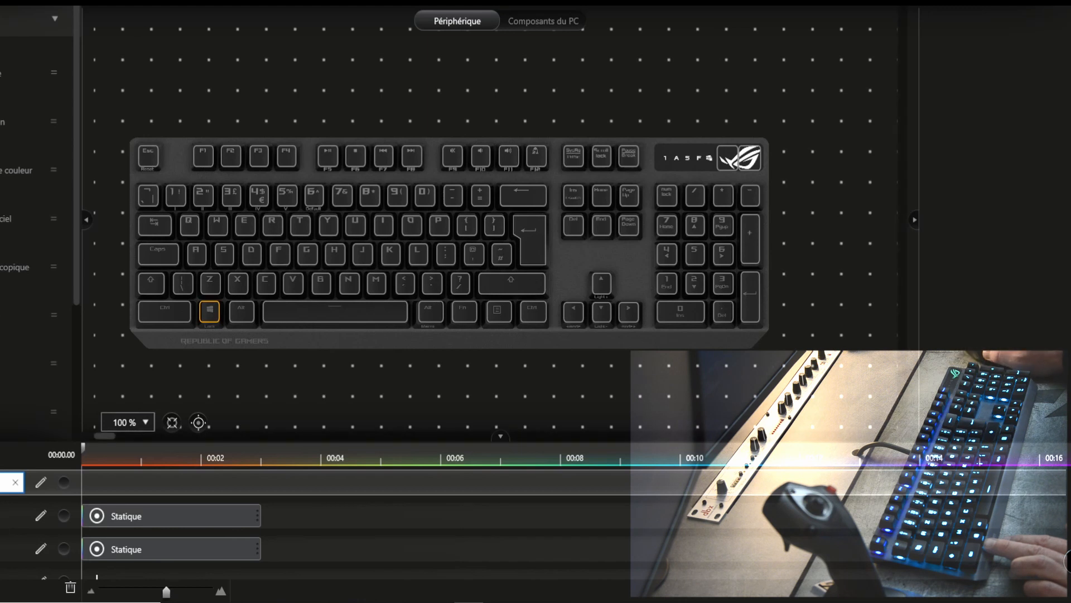
drag(8, 125, 156, 477)
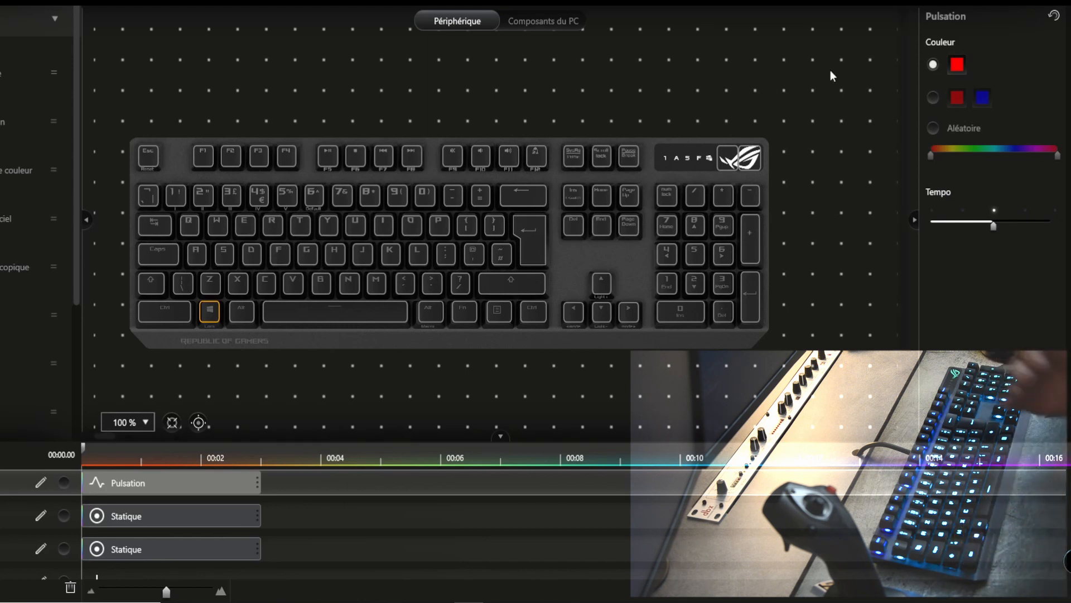
Create a layer for the F12 key and add the Pulsation effect to it
click(536, 157)
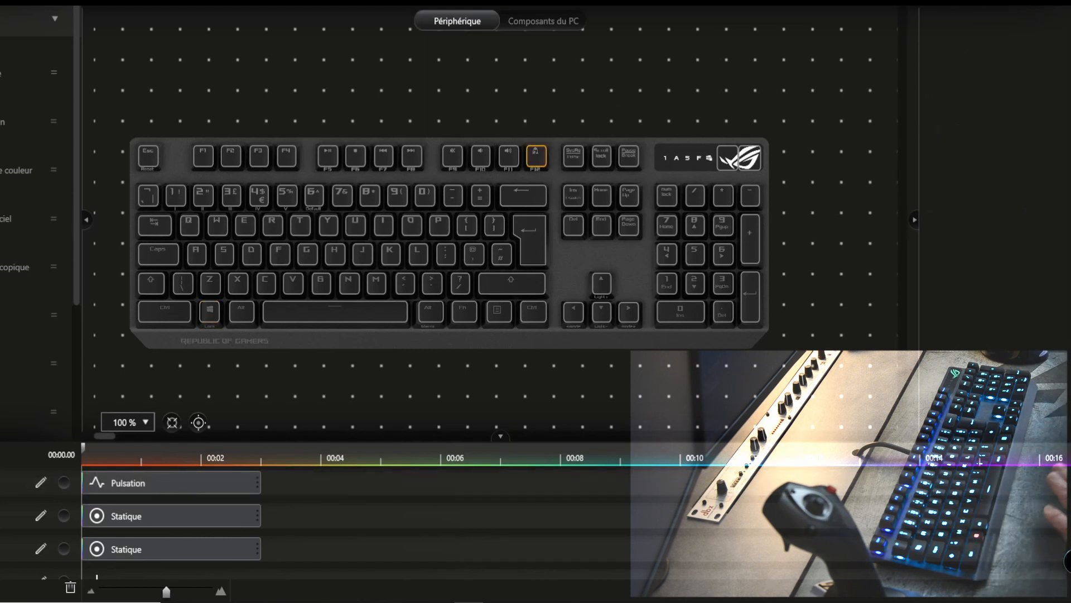
click(470, 2)
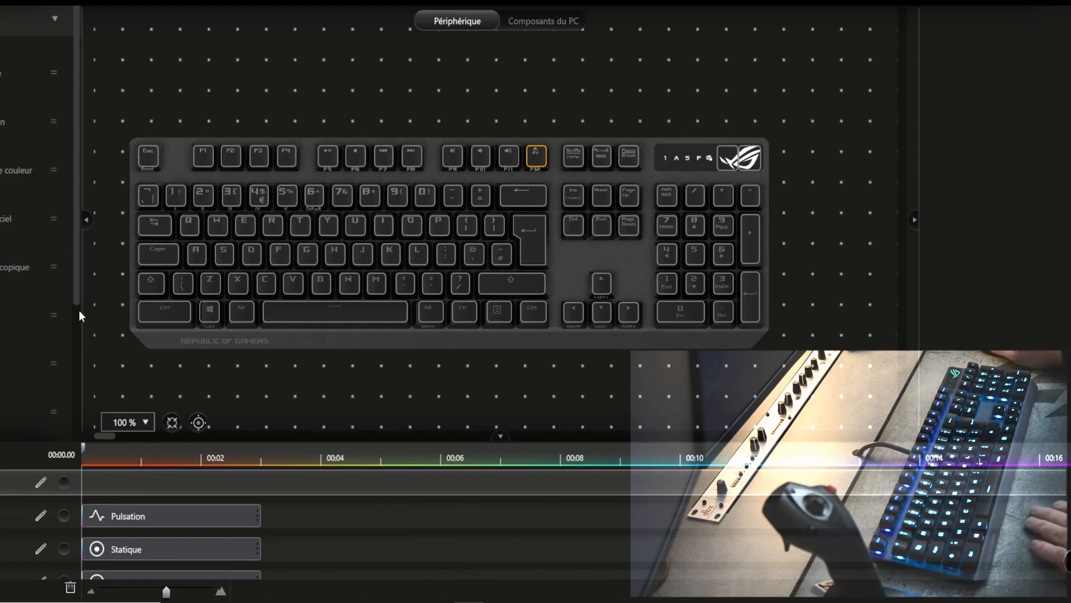
drag(28, 121, 159, 480)
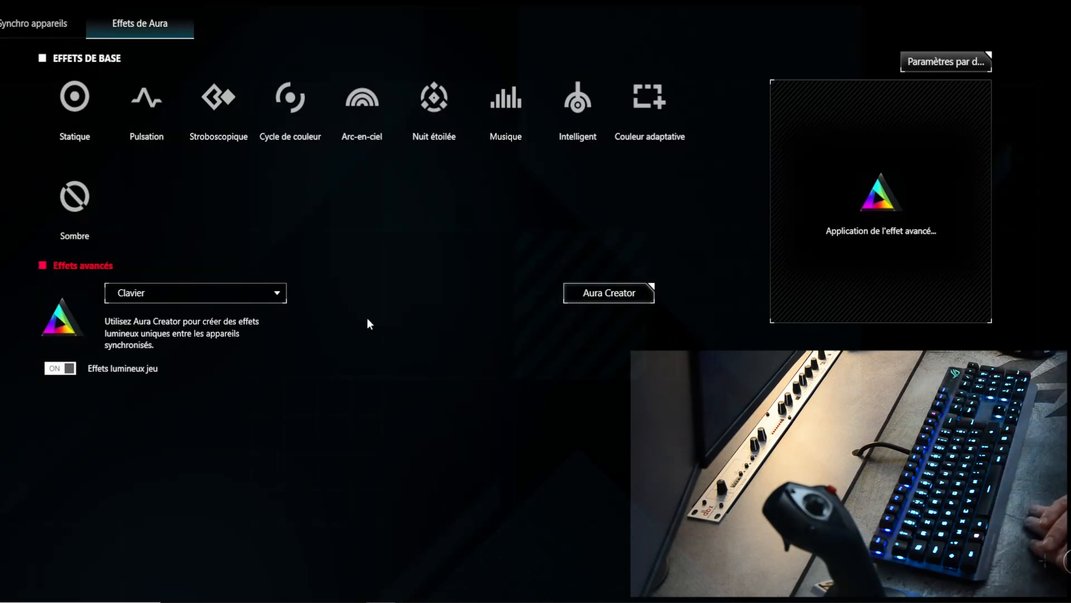
Apply the saved advanced effects game, Clavier 1 and Clavier in turn to the keyboard
click(276, 294)
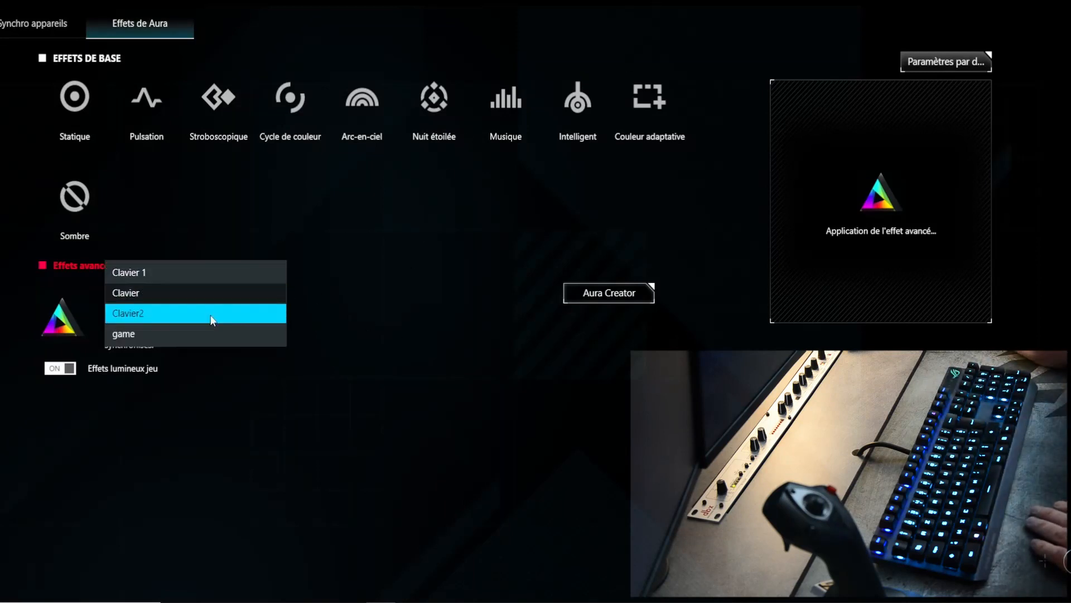
click(142, 330)
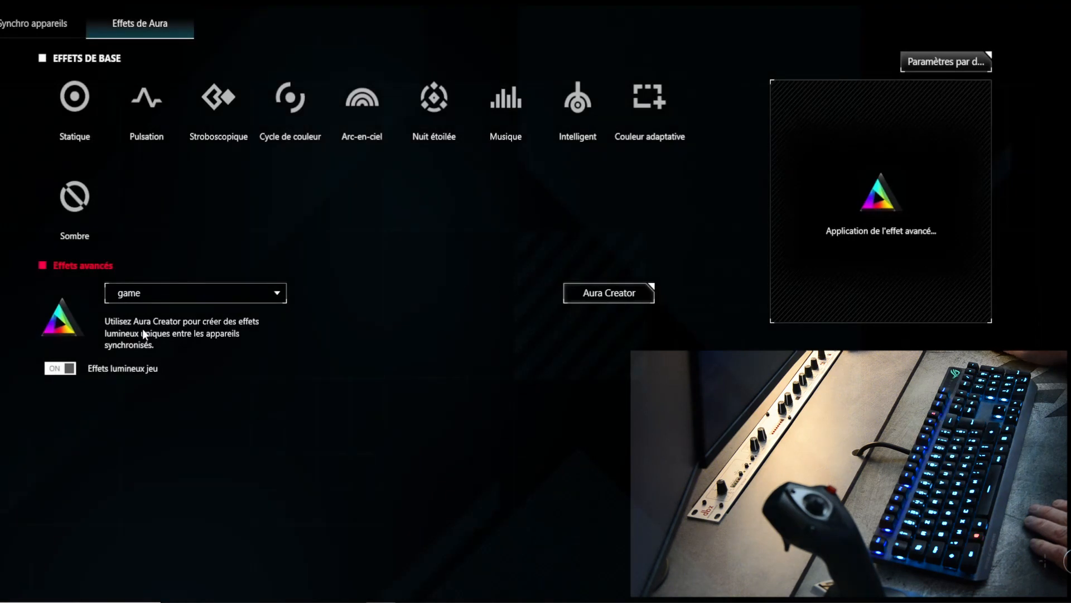
click(233, 293)
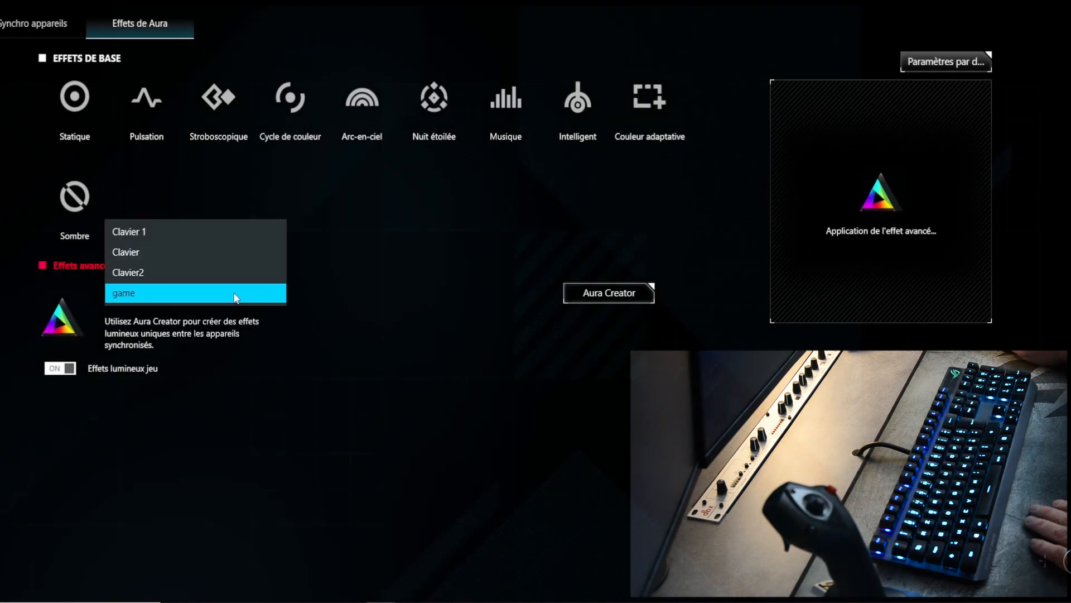
click(211, 233)
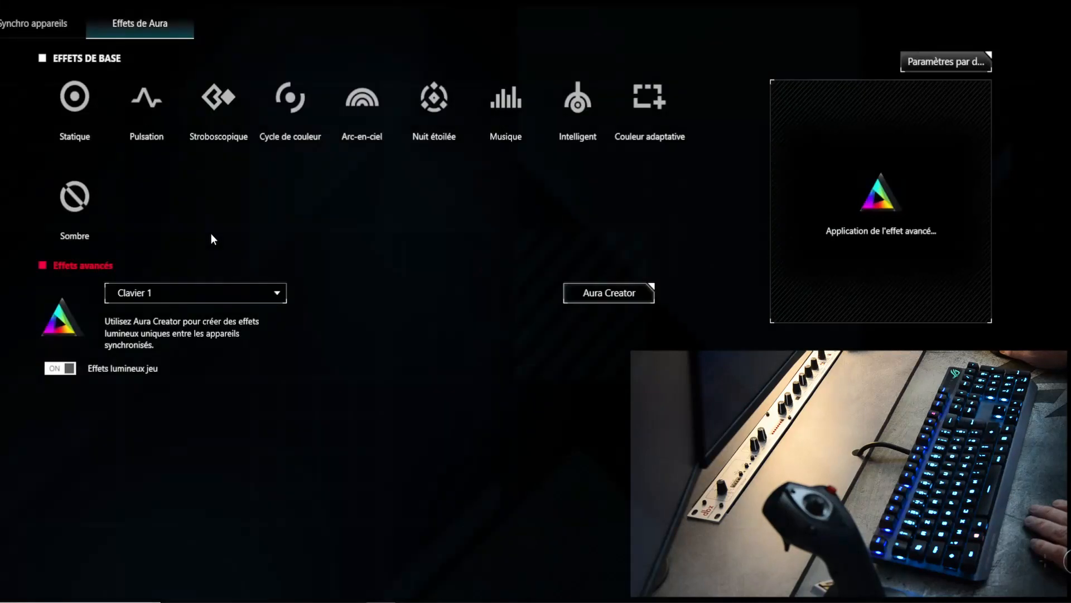
click(233, 292)
click(175, 313)
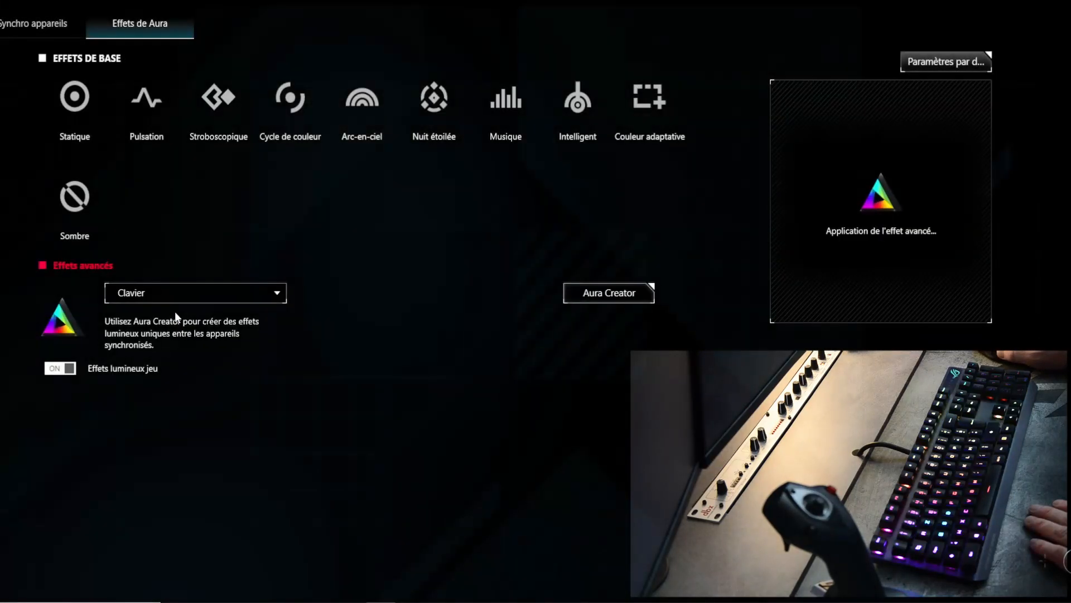